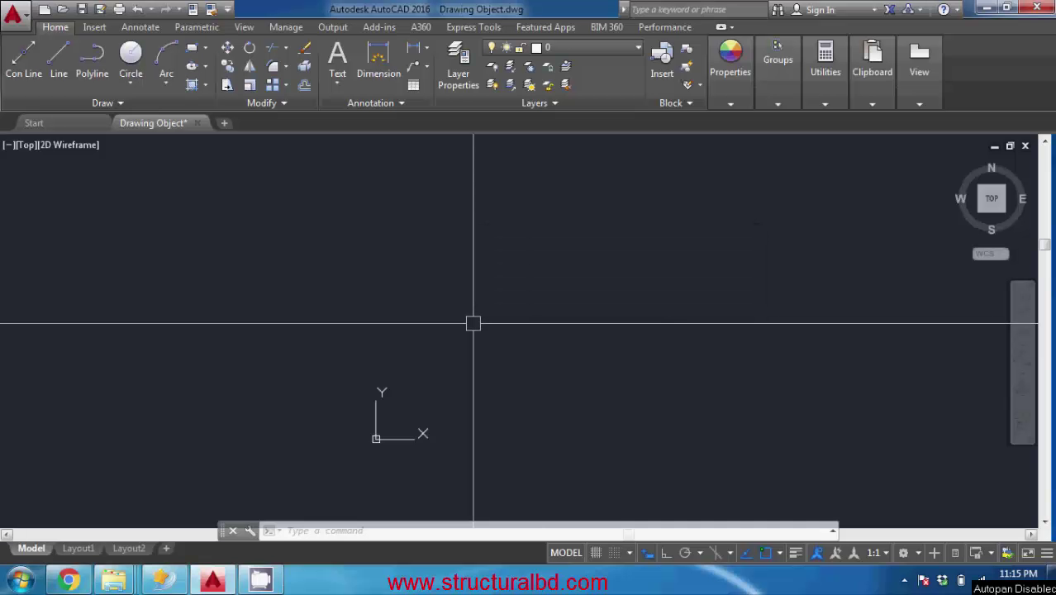
Open Architectural Drawing.dwg from the Training Folder
scroll(406, 329, "up", 2)
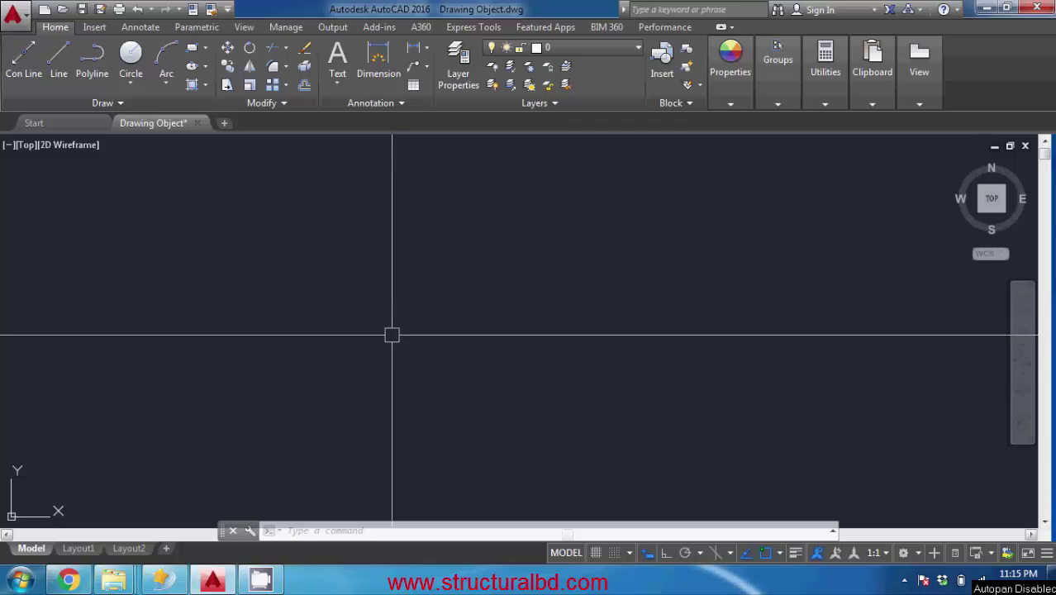
left_click(62, 11)
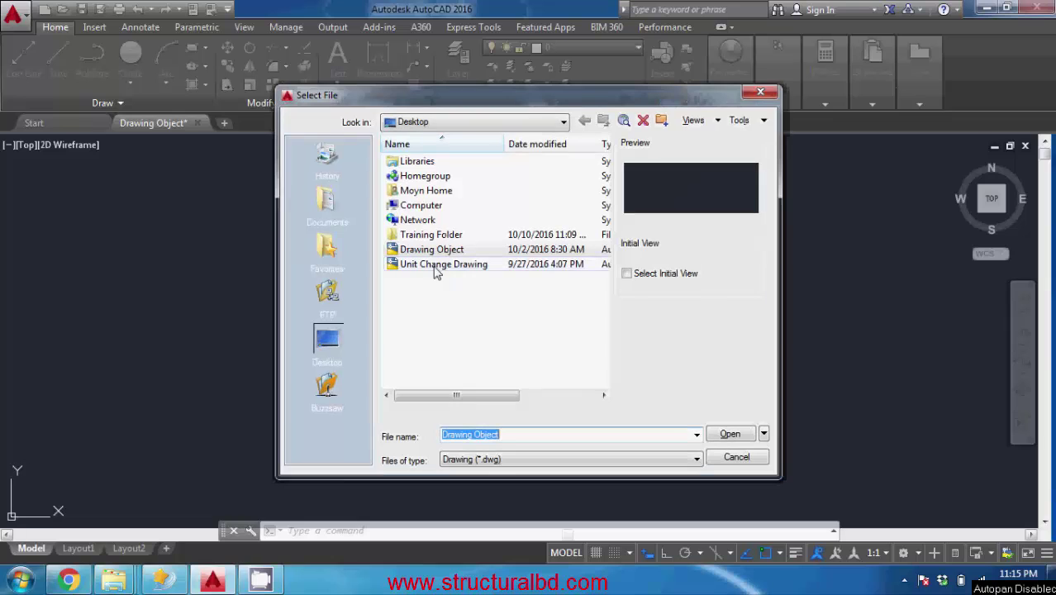
double_click(432, 235)
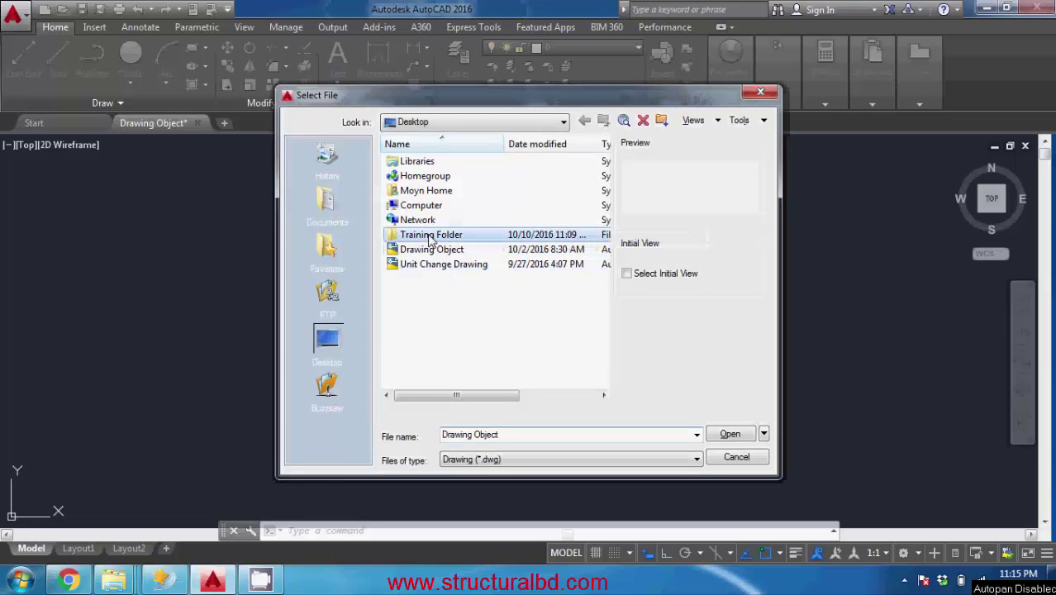
left_click(446, 161)
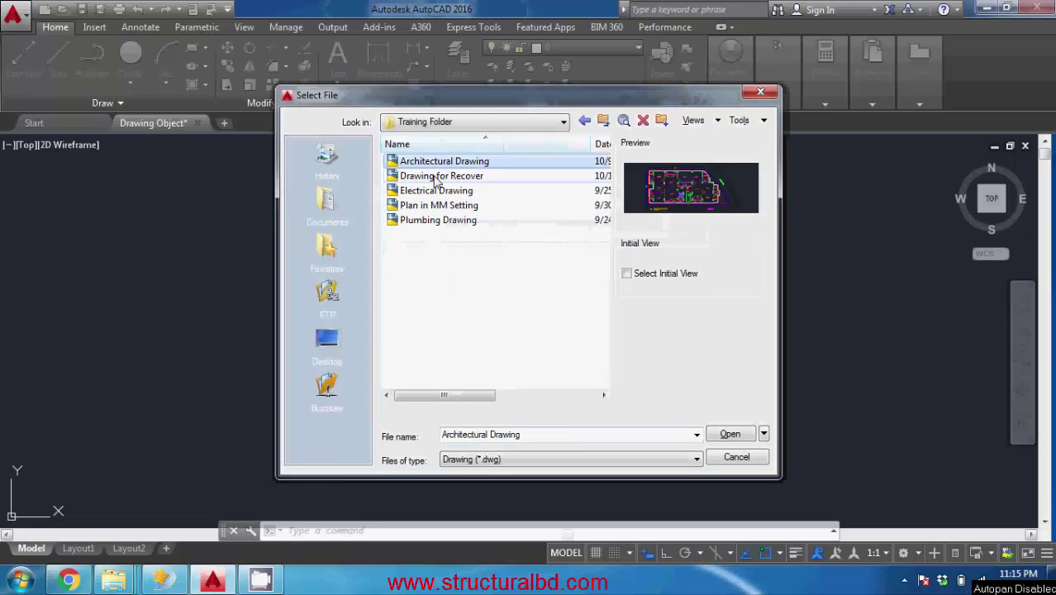
left_click(730, 434)
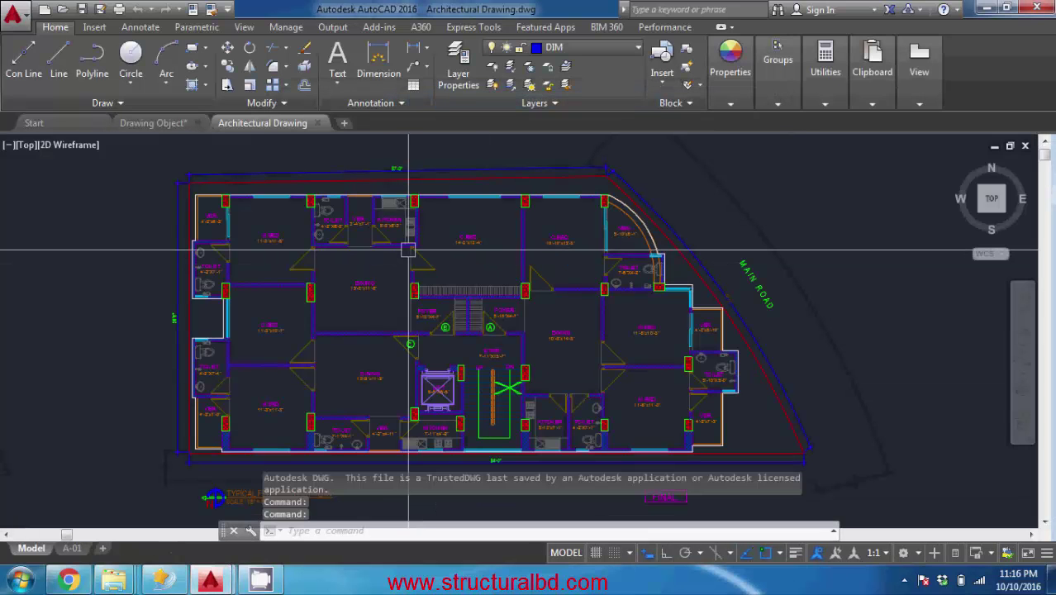
Zoom into the parking area and erase one of the parked cars
scroll(408, 249, "down", 3)
scroll(307, 300, "up", 2)
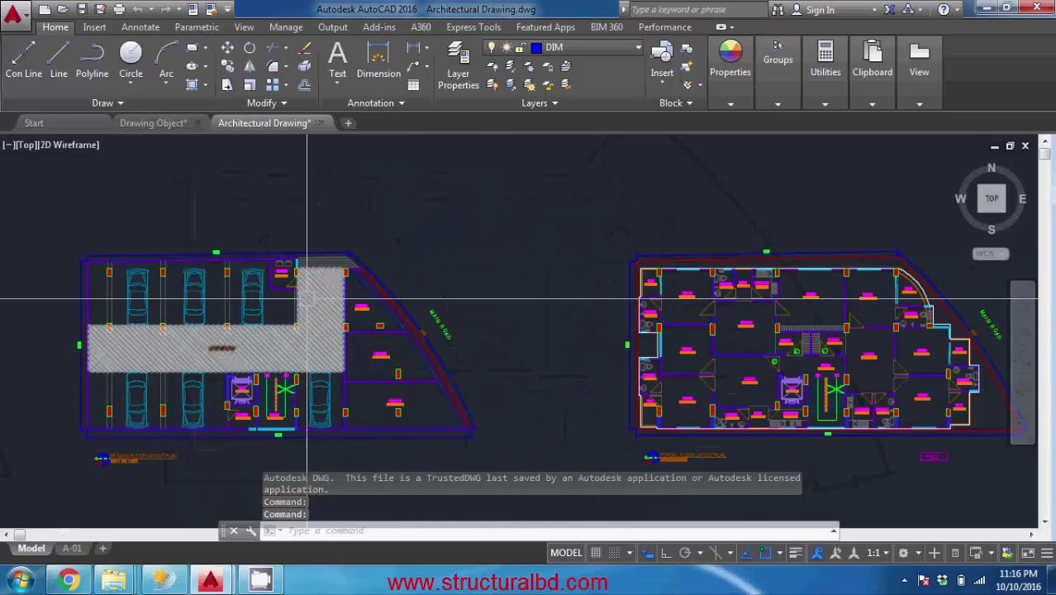
scroll(308, 300, "up", 5)
left_click(398, 213)
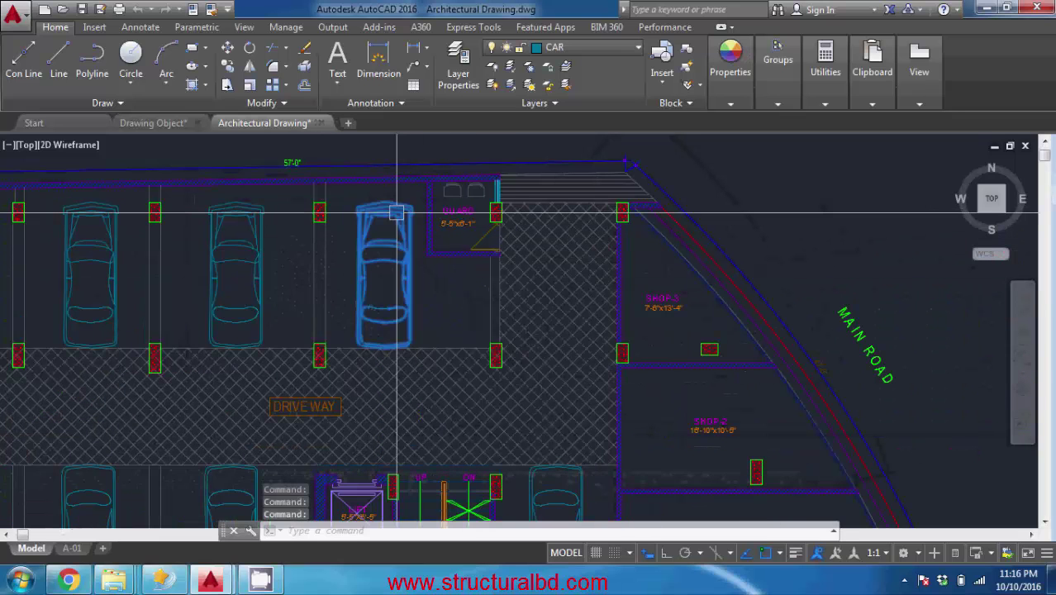
key("Delete")
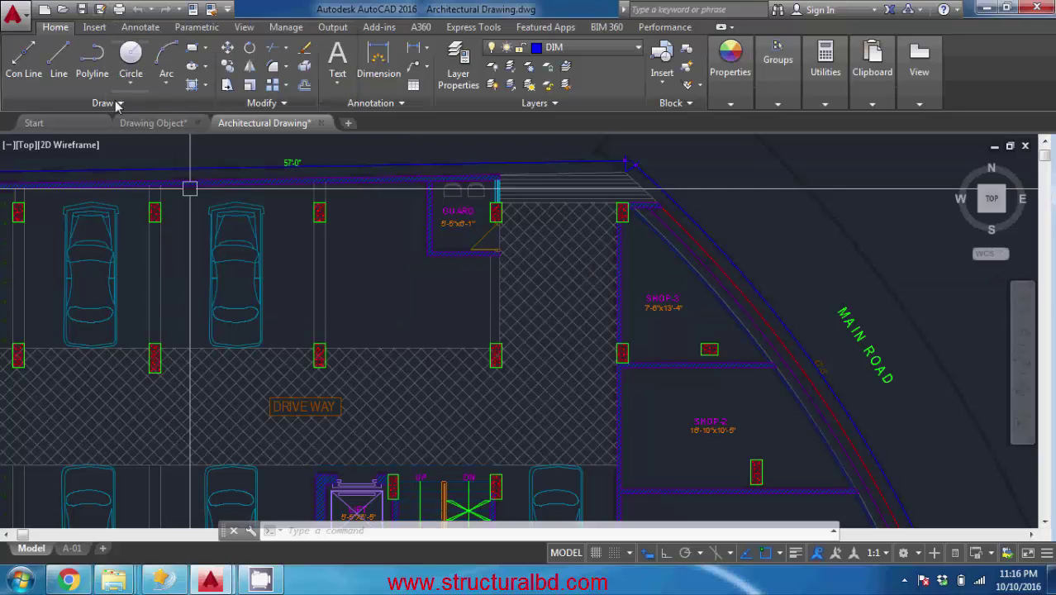
Save a copy of the drawing as Architectural Drawing1
left_click(100, 9)
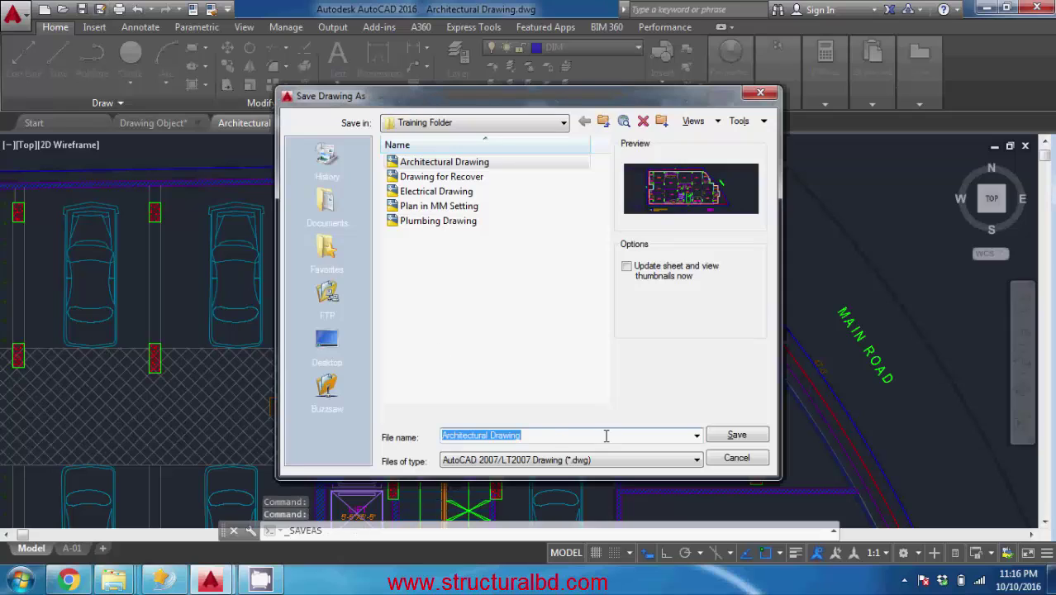
left_click(551, 436)
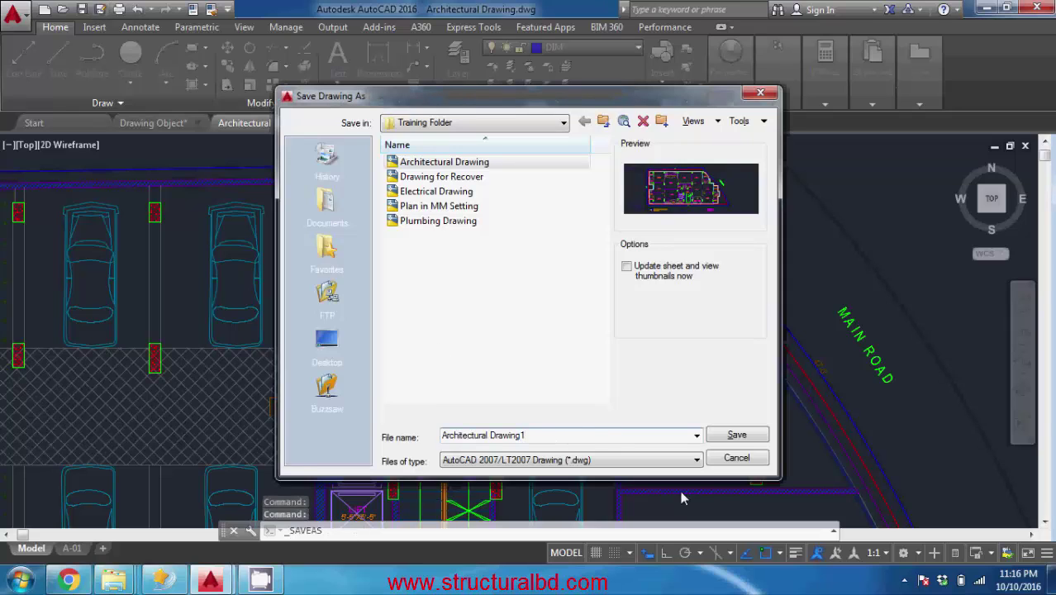
left_click(737, 434)
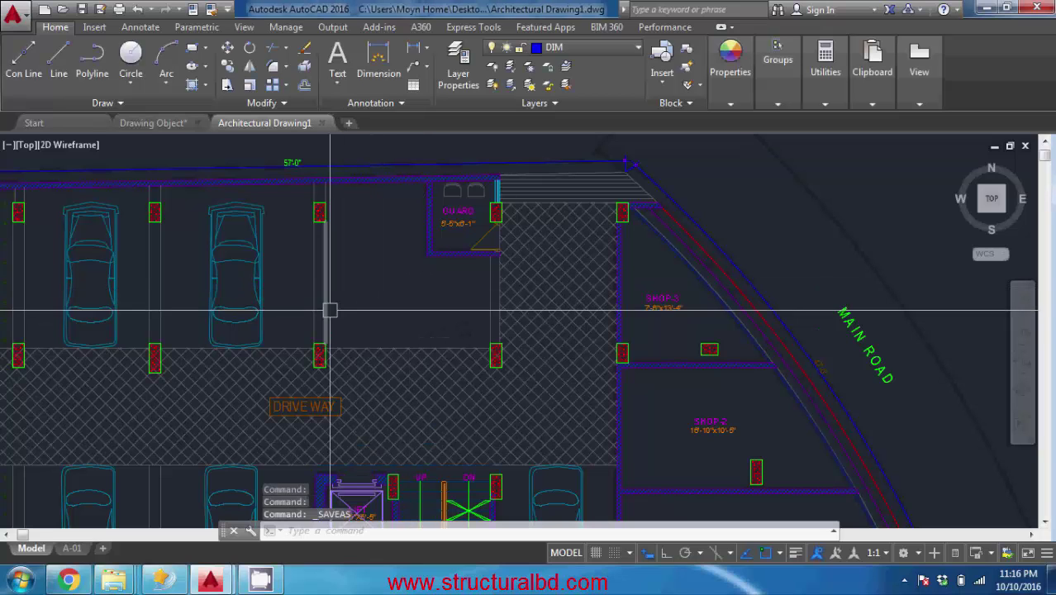
Pan the parking area to the right and save the drawing's changes
middle_click_drag(351, 309, 556, 297)
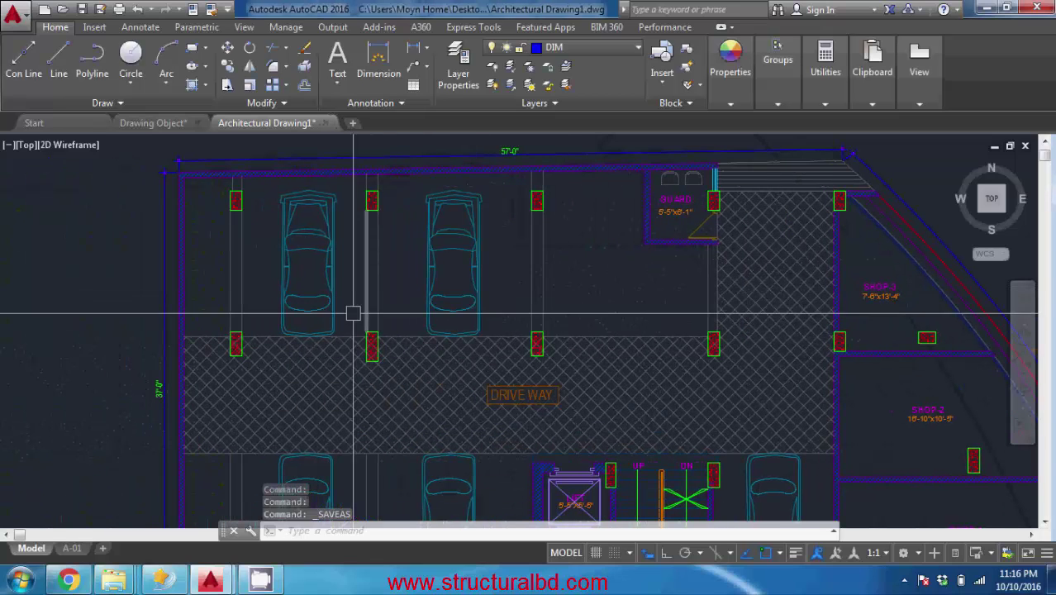
middle_click_drag(349, 311, 406, 323)
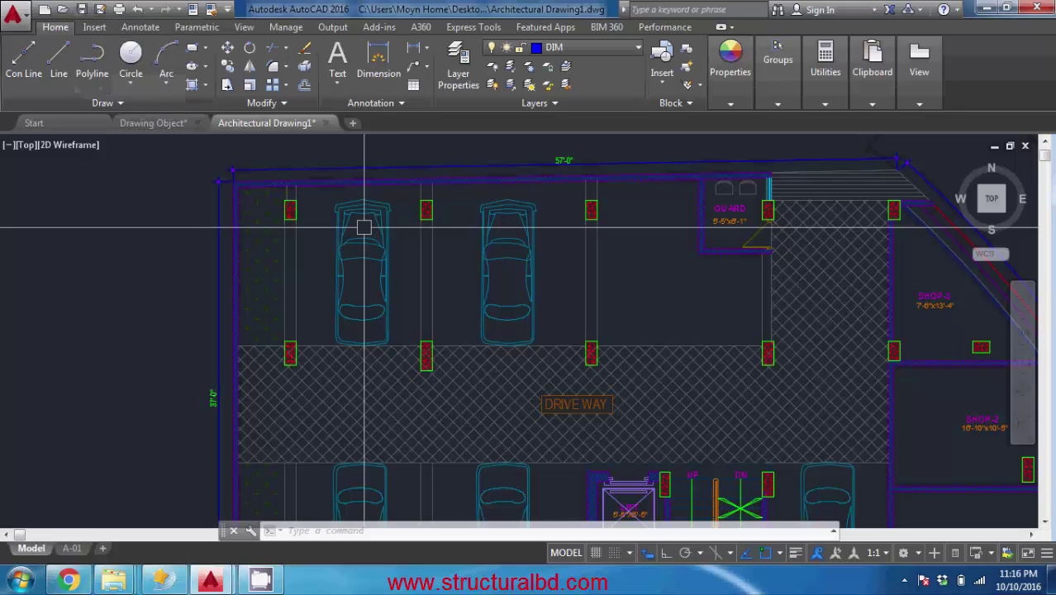
key("ctrl+s")
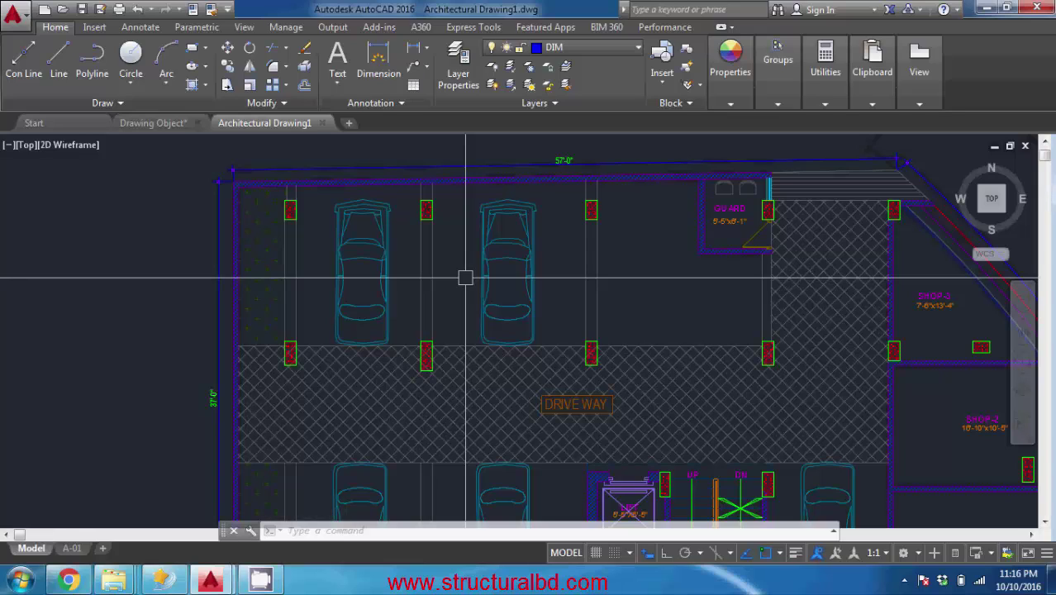
Enable automatic save every 10 minutes under Open and Save in Options (OP) and apply it
type("op")
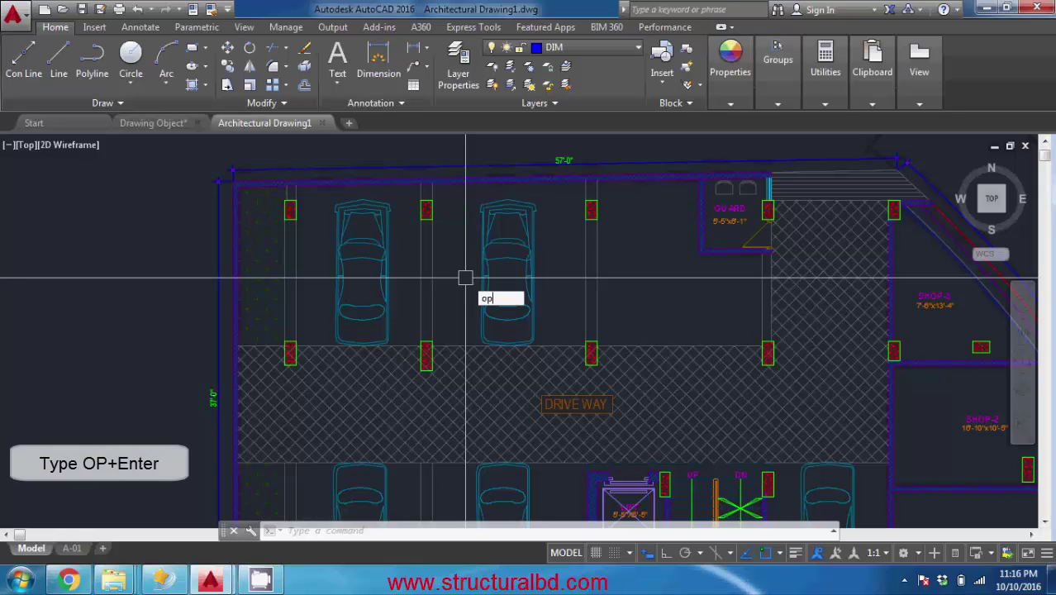
key("Return")
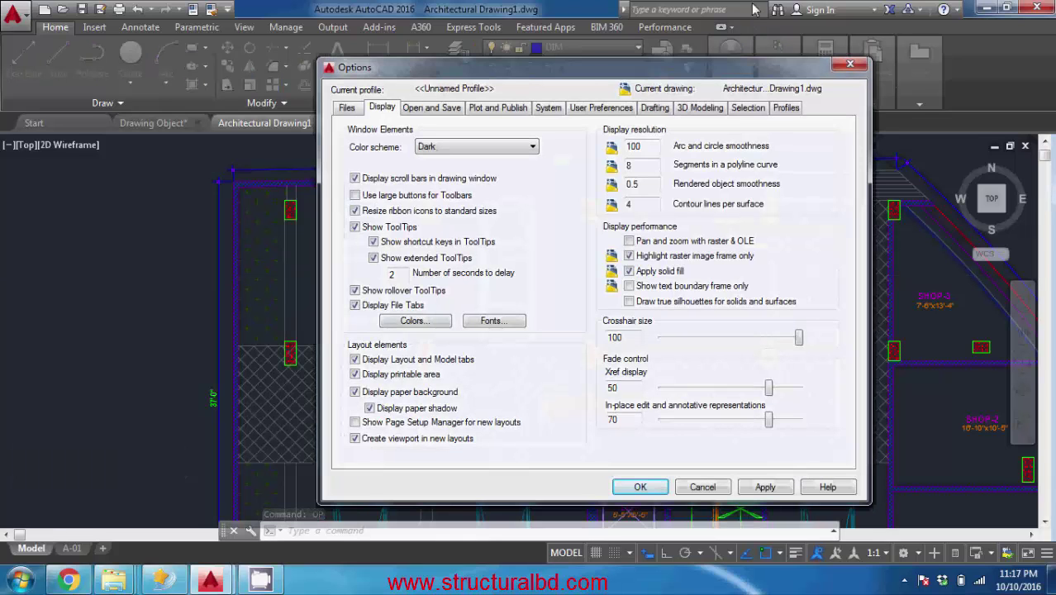
left_click(428, 112)
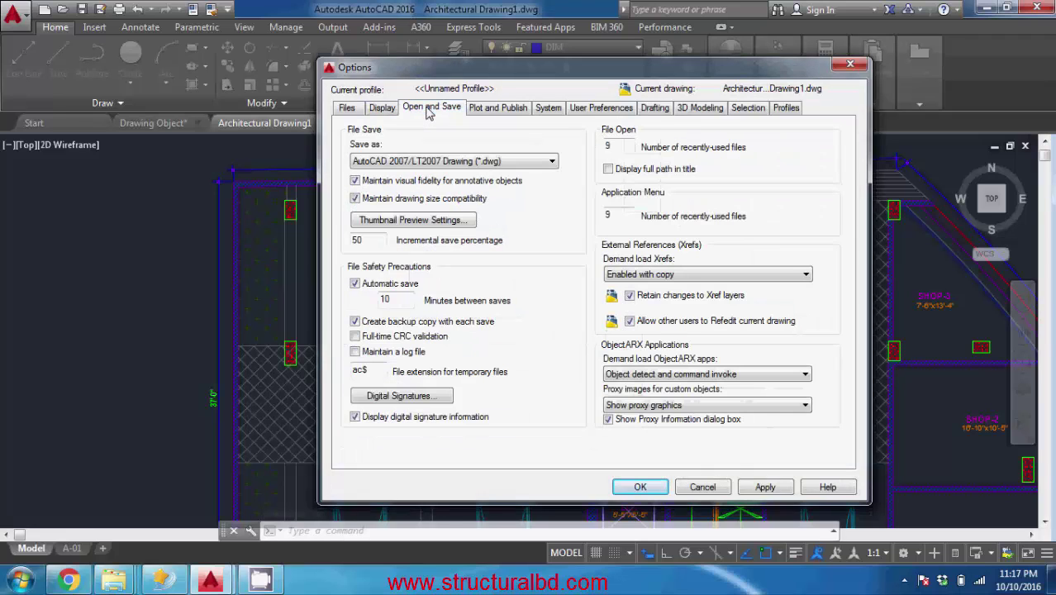
left_click(355, 283)
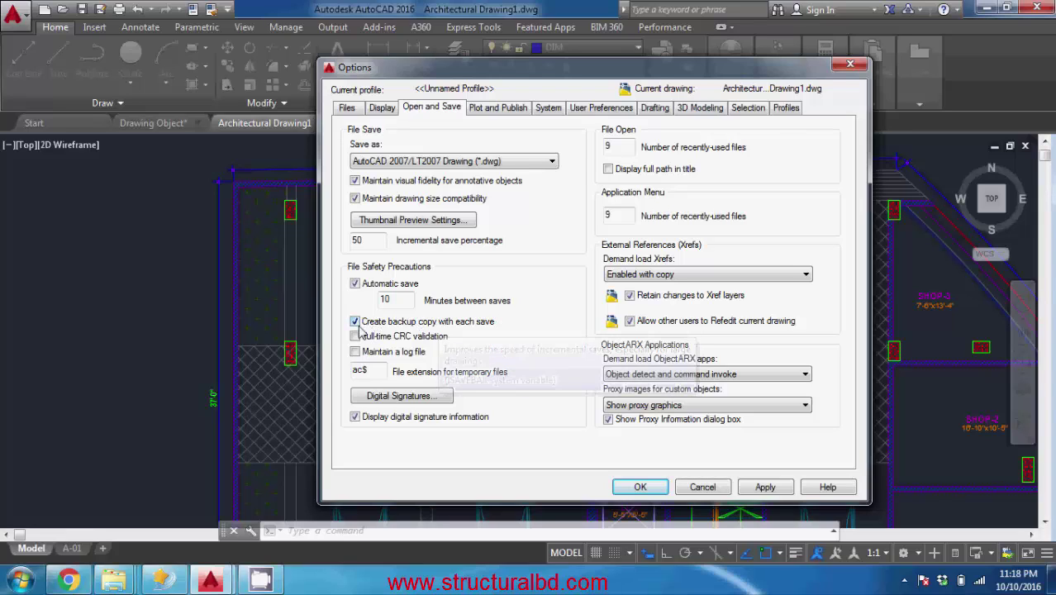
left_click(765, 488)
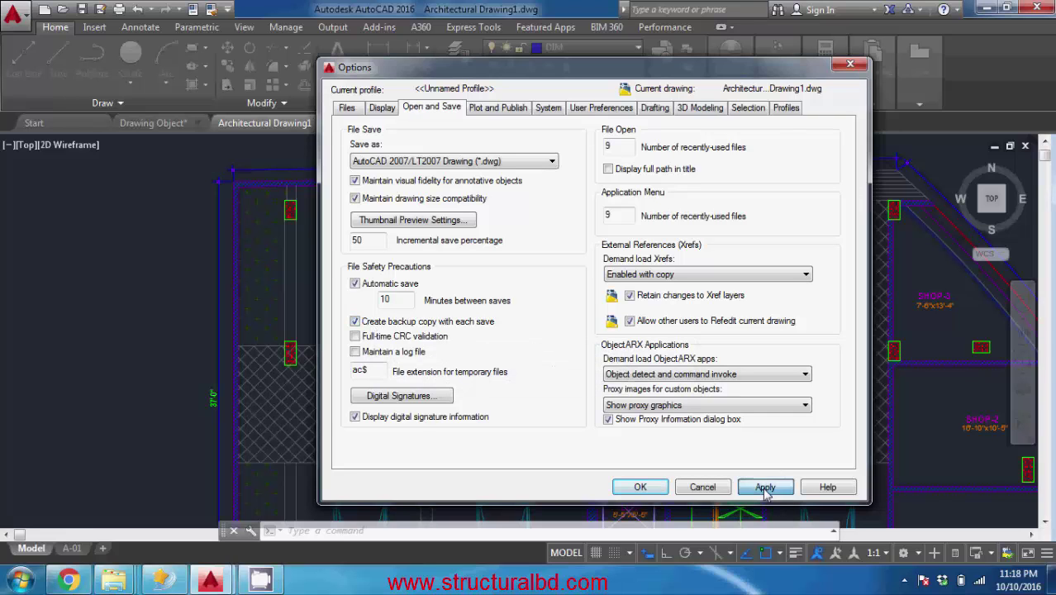
left_click(640, 488)
key("Return")
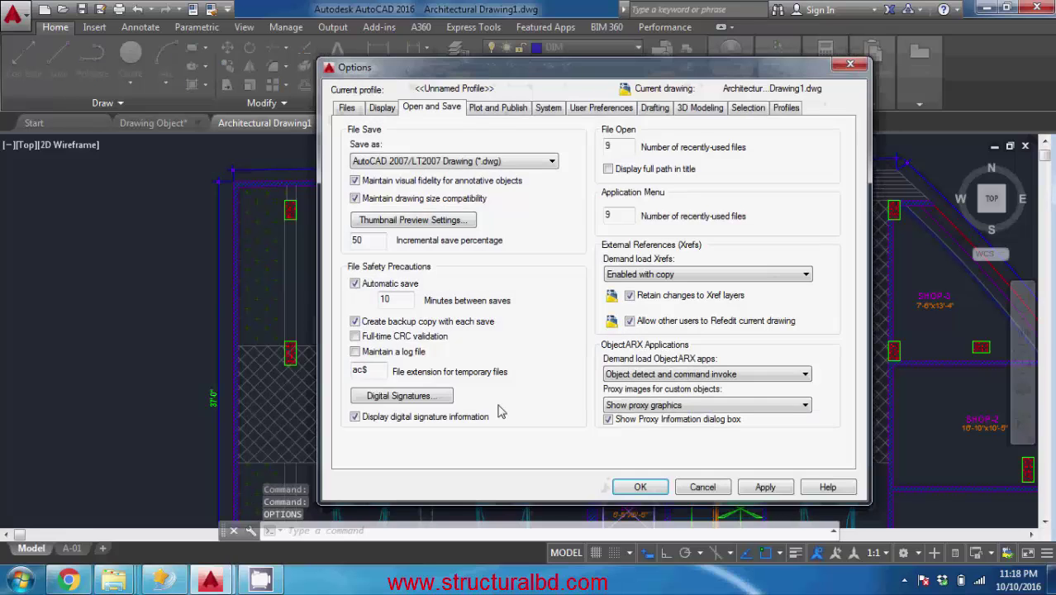
Close Options and check the Architectural Drawing1.bak backup file (359 KB) in the Training Folder
left_click(641, 487)
mouse_move(124, 581)
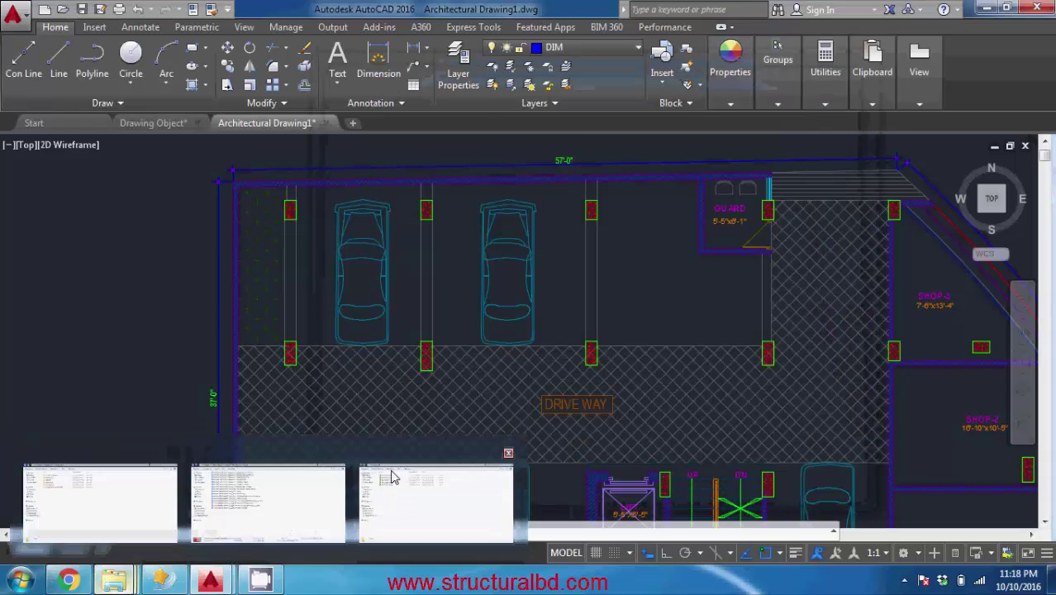
left_click(377, 494)
left_click(252, 117)
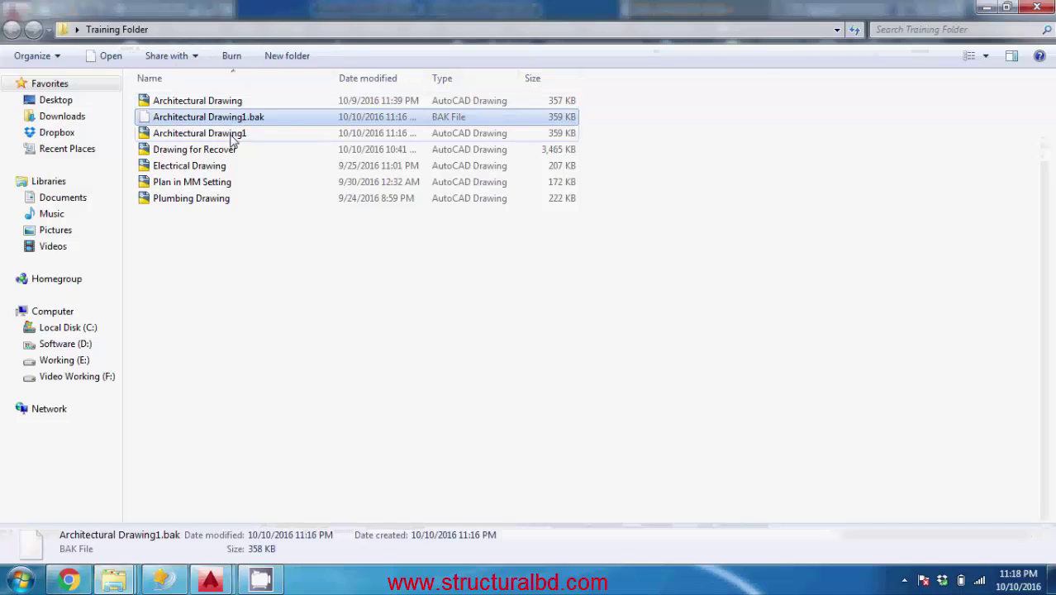
left_click(271, 261)
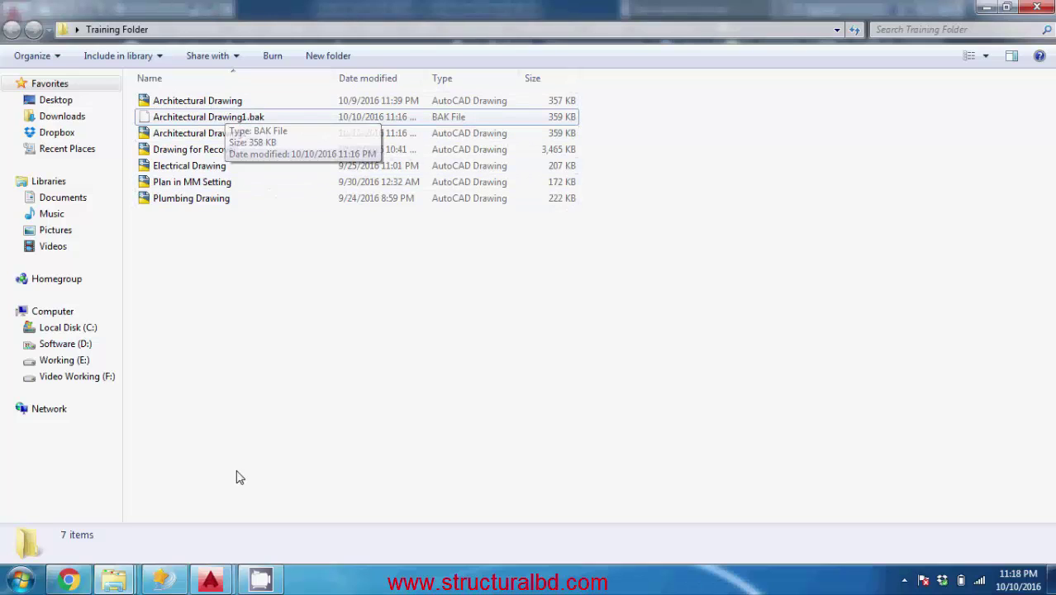
Back in Architectural Drawing1, reopen Options and turn off automatic save and backup copies
mouse_move(211, 578)
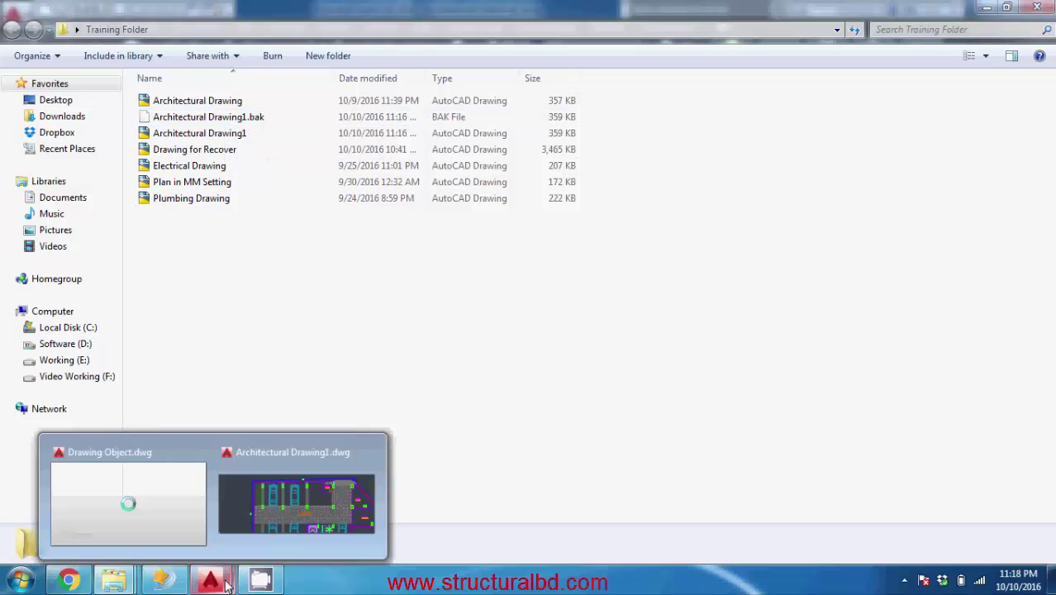
left_click(296, 486)
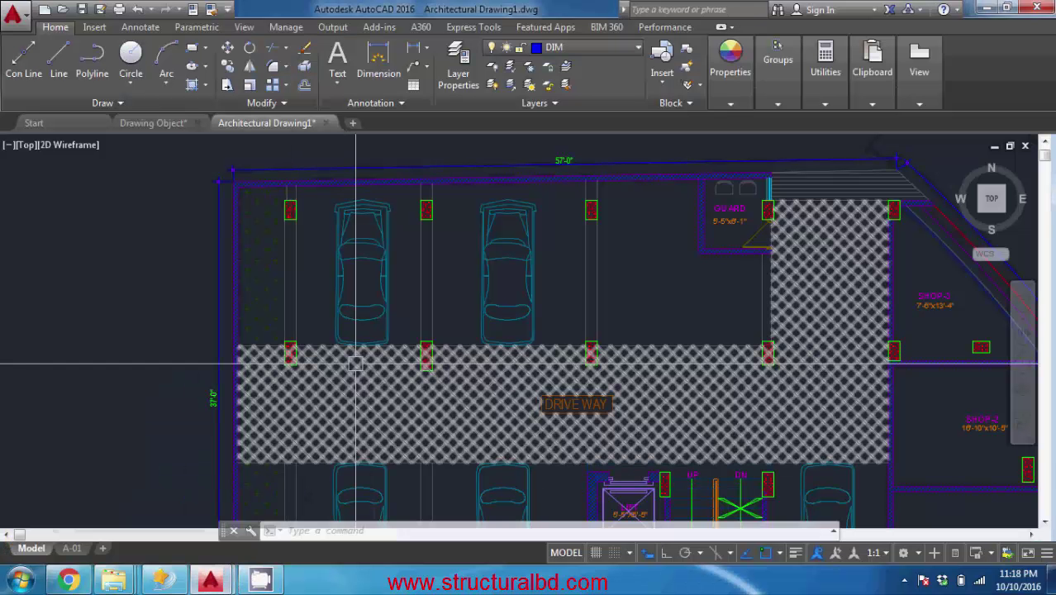
mouse_move(355, 364)
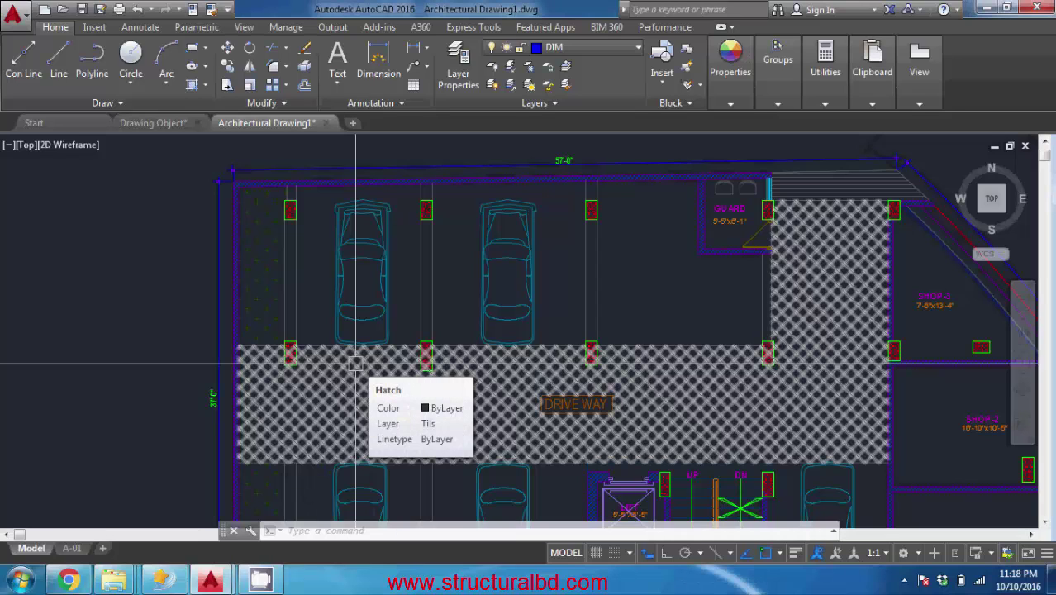
type("op")
key("Return")
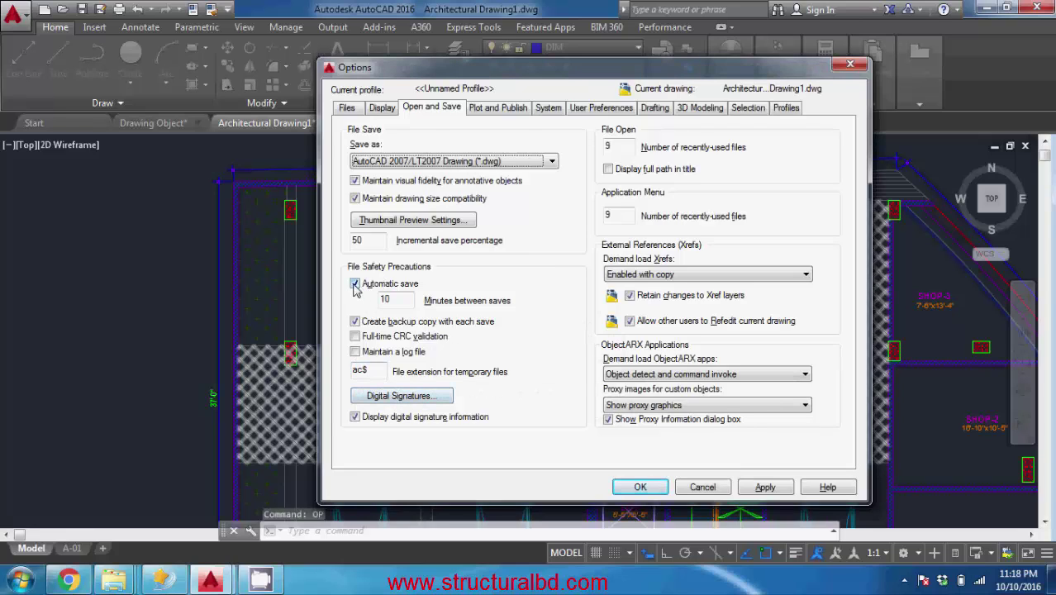
left_click(354, 284)
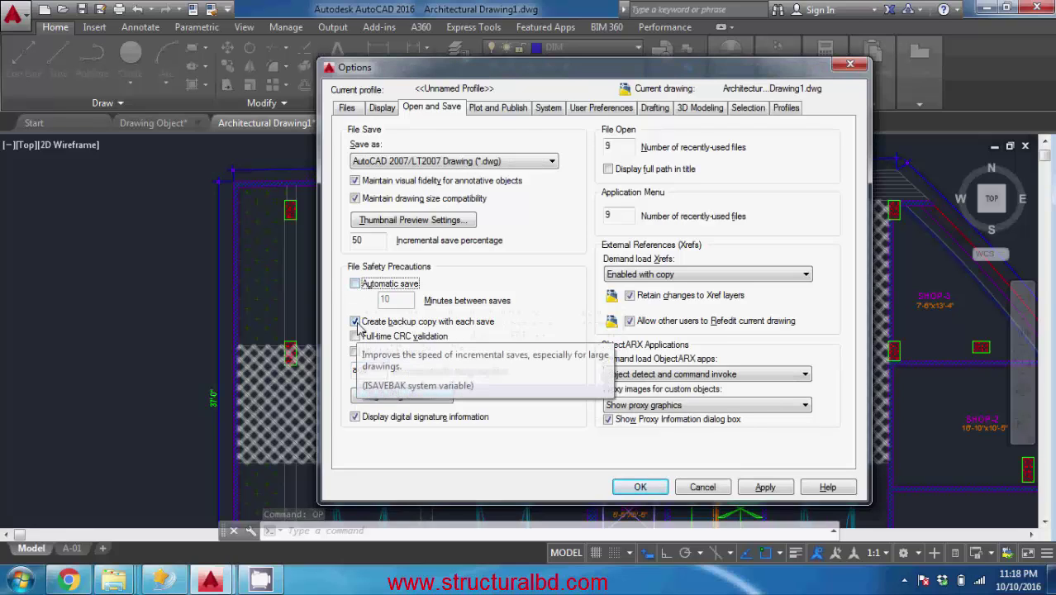
left_click(355, 322)
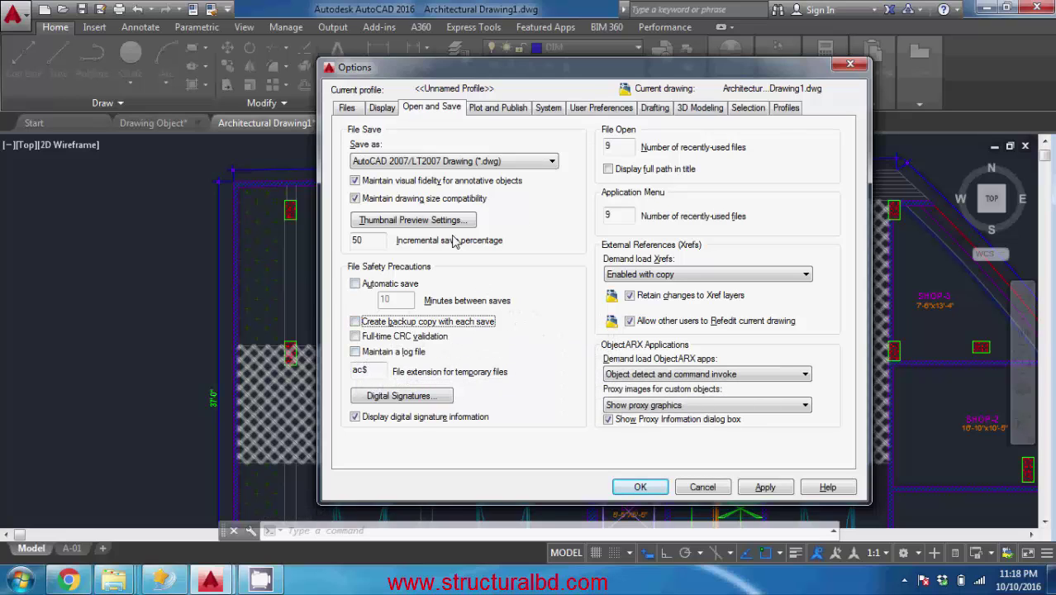
left_click_drag(521, 77, 500, 110)
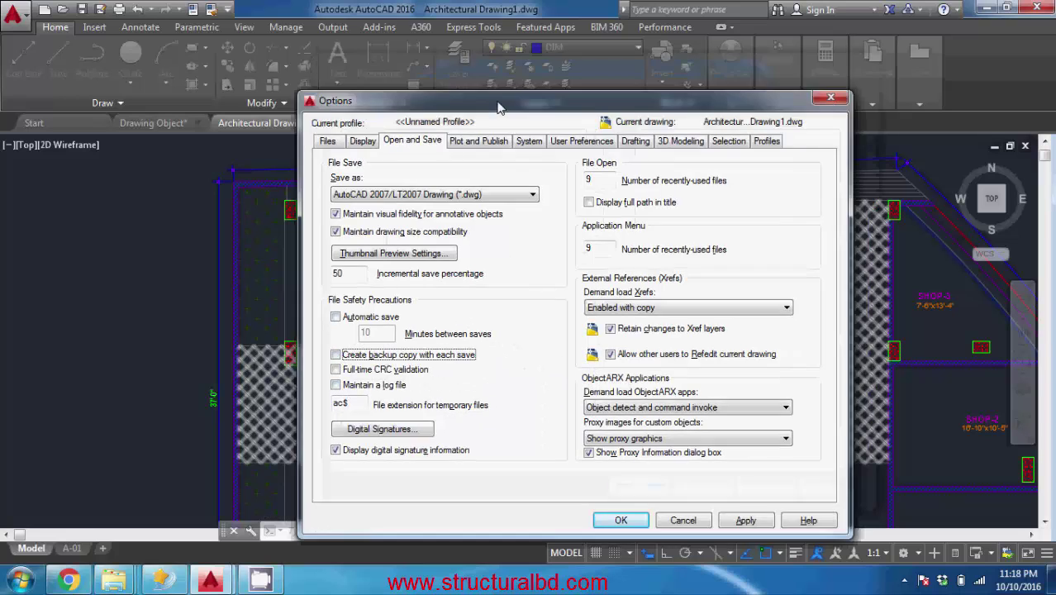
Try out different crosshair sizes on the Display settings
left_click(363, 142)
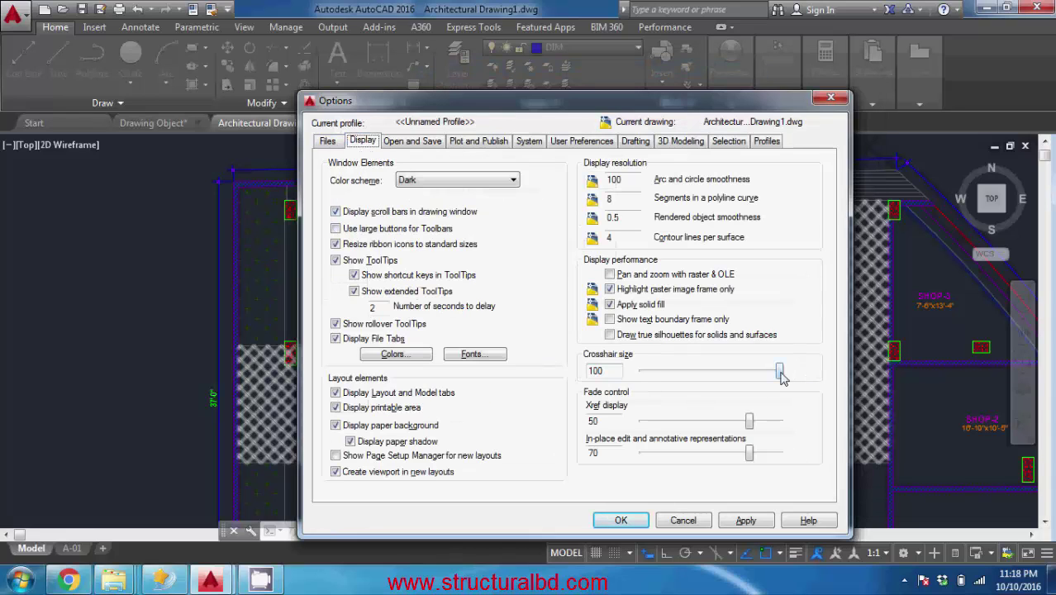
mouse_move(782, 377)
left_mouse_down()
mouse_move(683, 377)
mouse_move(778, 376)
left_mouse_up()
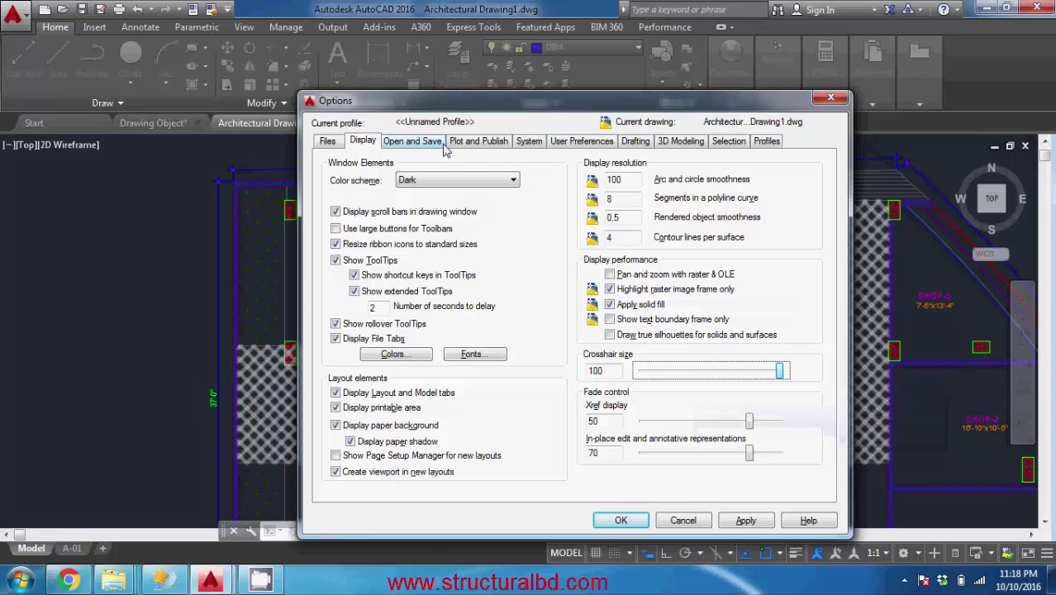
left_click(418, 143)
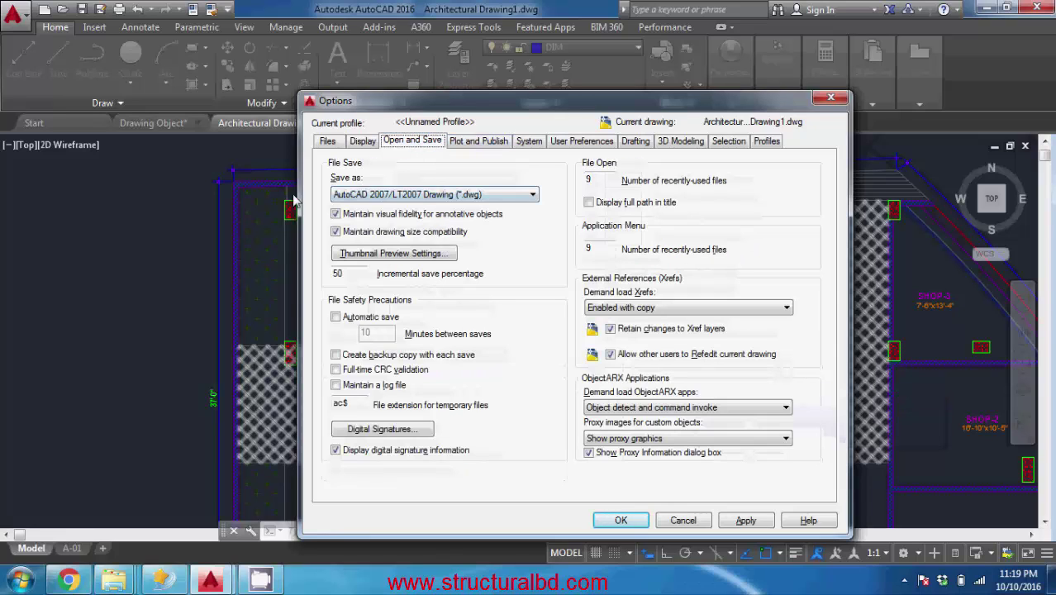
Keep AutoCAD 2007/LT2007 Drawing (*.dwg) as the default Save as format
left_click(442, 197)
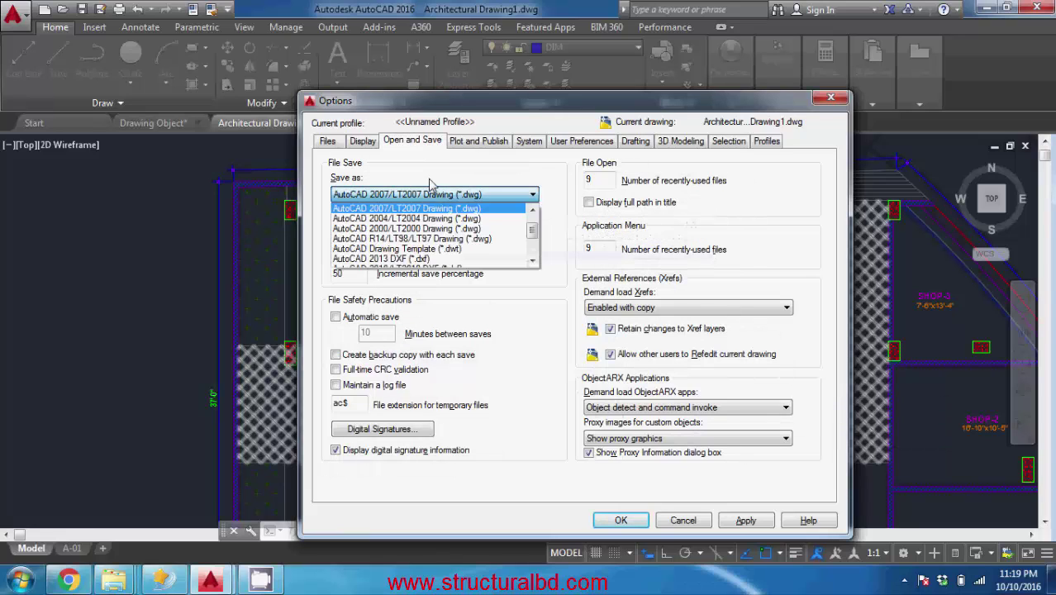
left_click(430, 192)
left_click(457, 196)
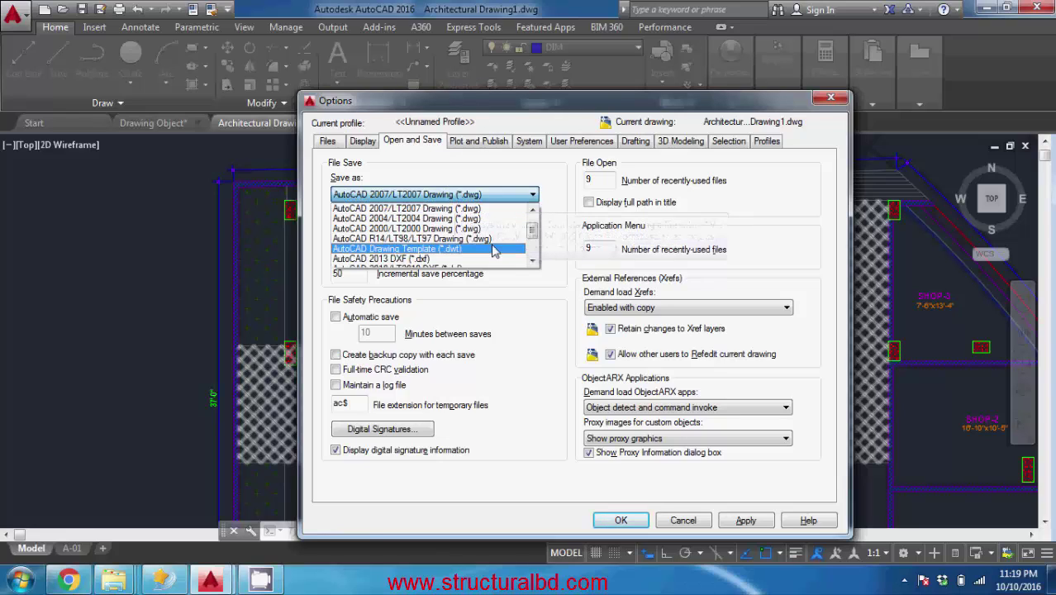
left_click(483, 173)
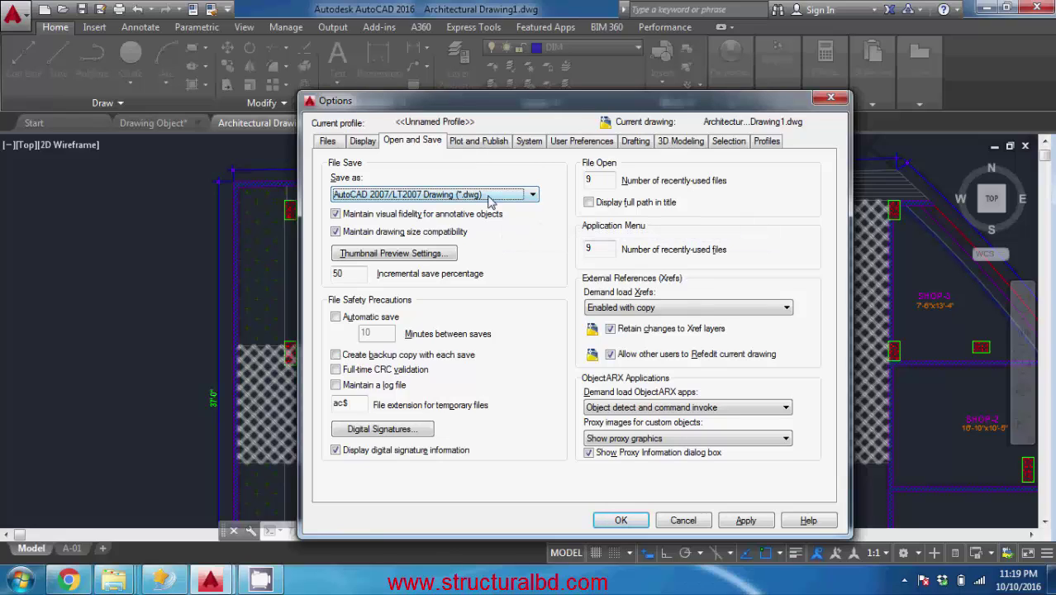
left_click(488, 198)
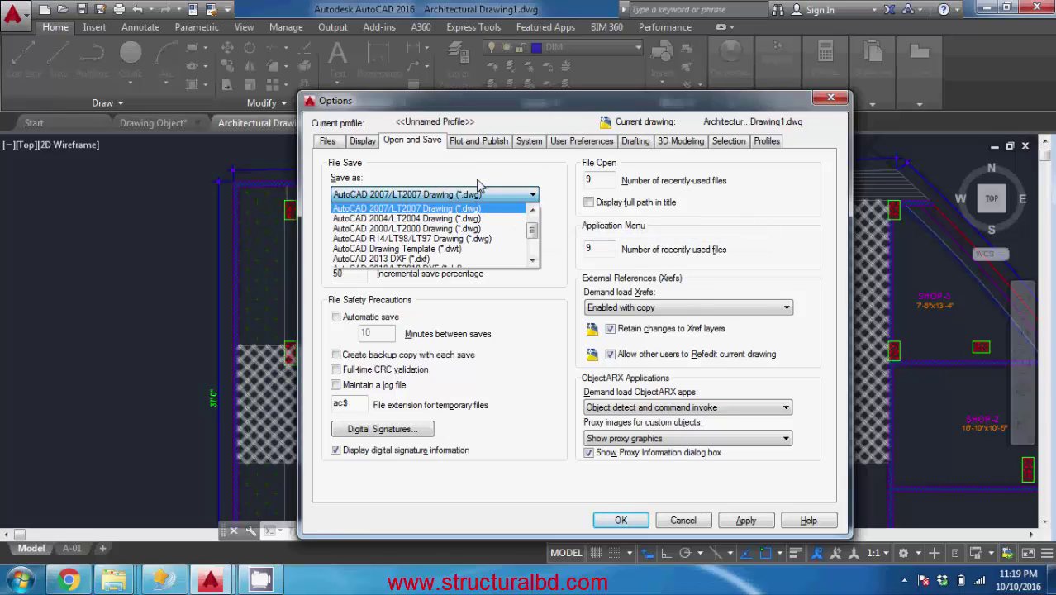
left_click(429, 206)
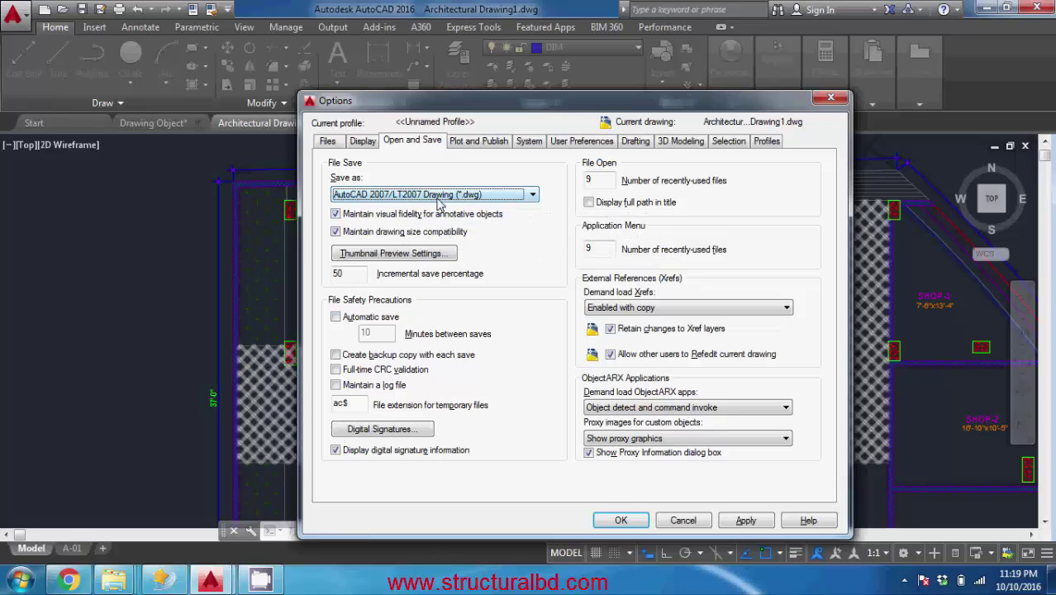
left_click(530, 197)
left_click(526, 202)
left_click_drag(546, 110, 527, 116)
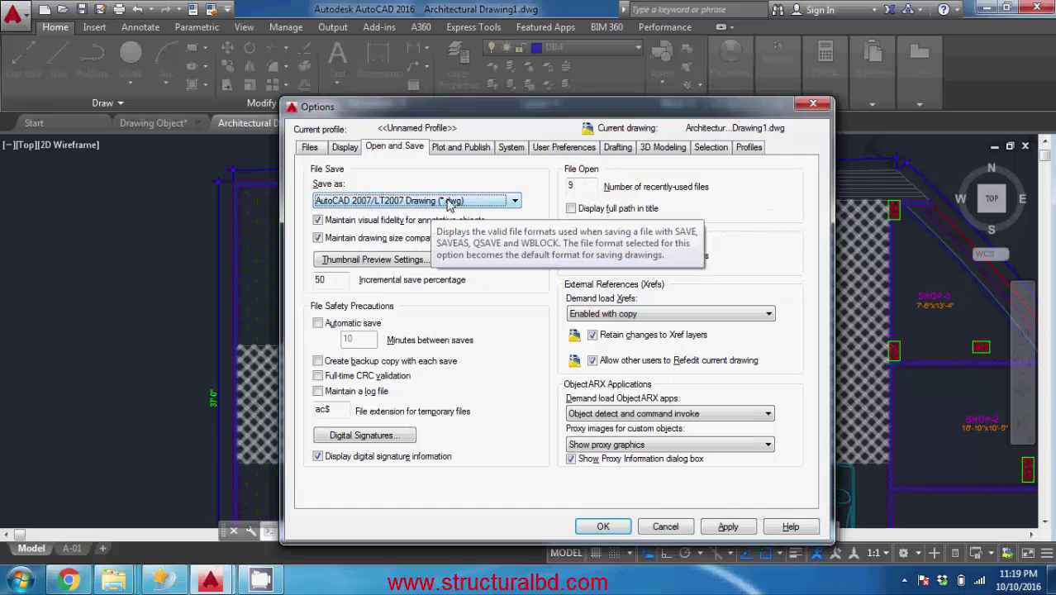
Turn off shortcut menus in the drawing area under User Preferences, apply, and close Options
left_click(564, 147)
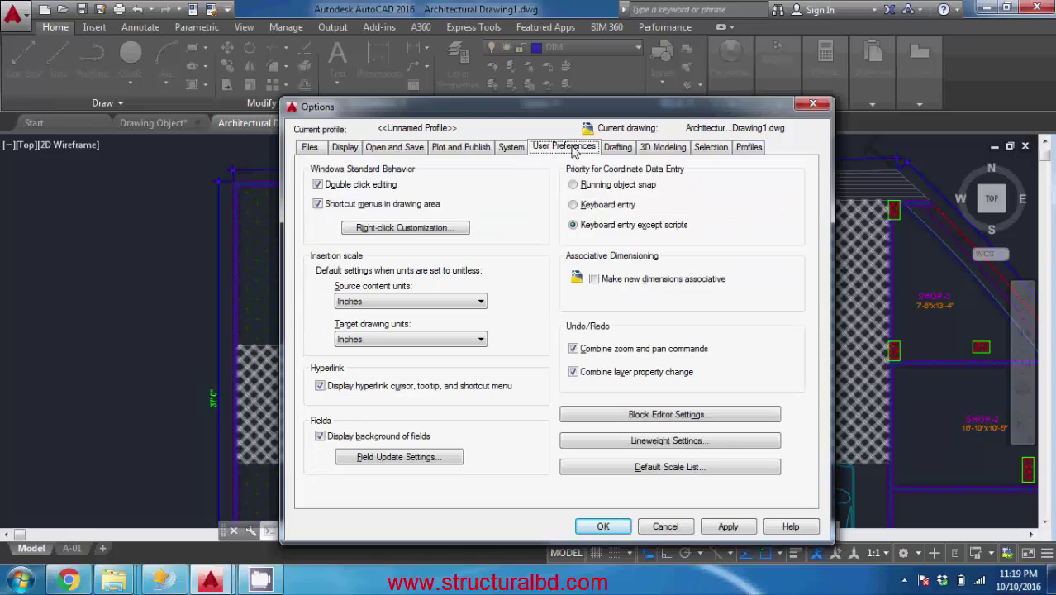
left_click(318, 203)
left_click(318, 204)
left_click(318, 205)
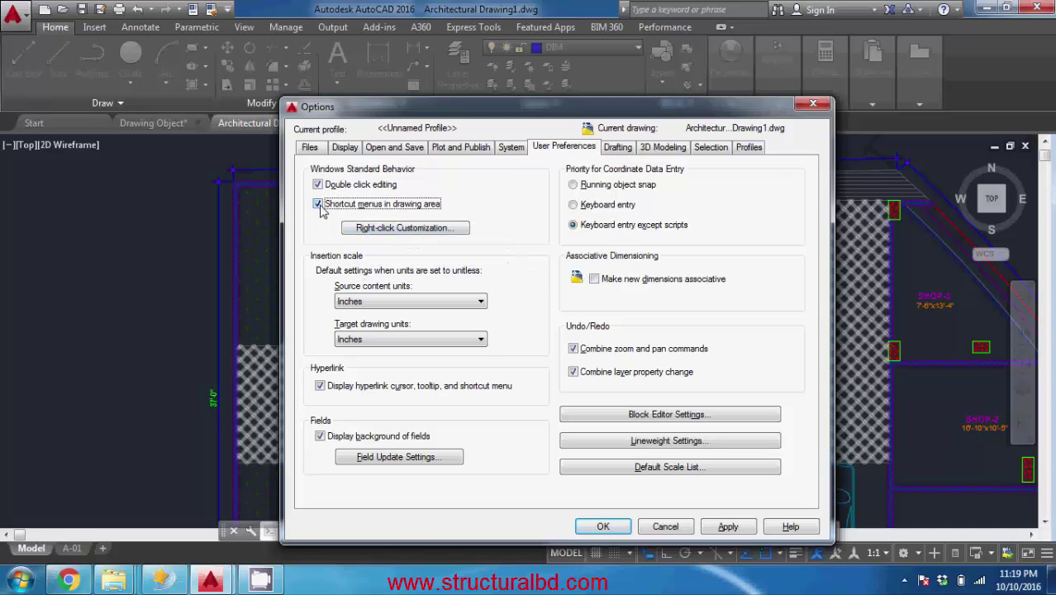
left_click(728, 527)
left_click(603, 527)
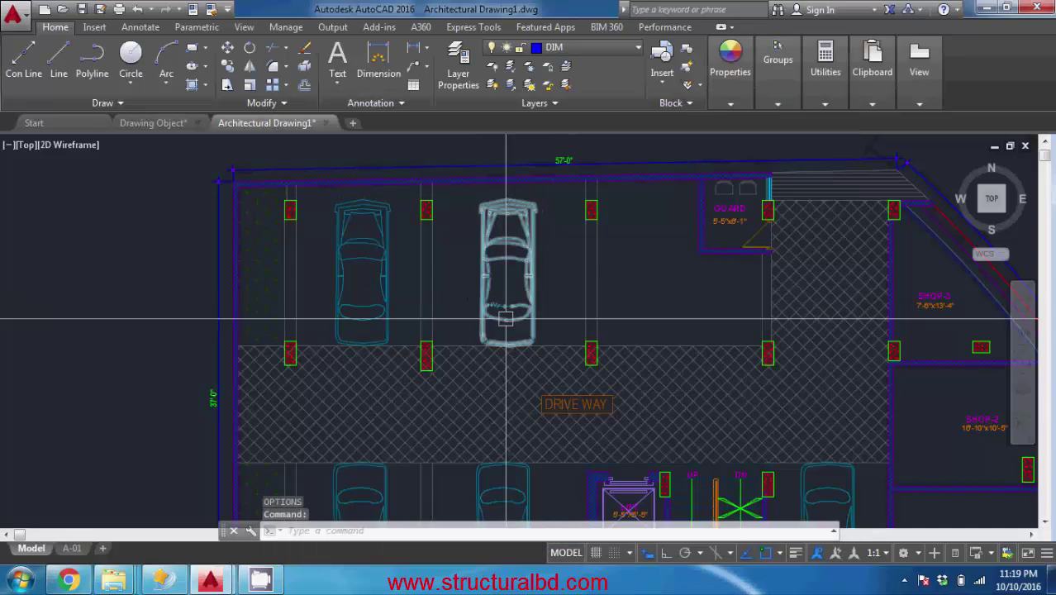
Pan to the GUARD and DRIVE WAY area and erase the blue parked car
scroll(506, 319, "down", 3)
scroll(592, 237, "up", 5)
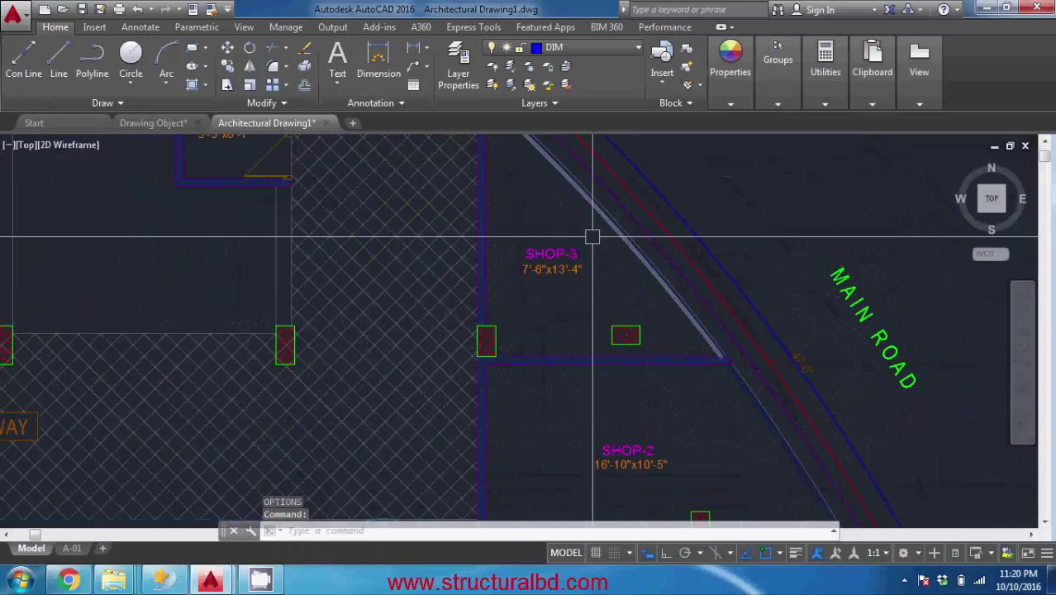
scroll(543, 298, "up", 2)
scroll(543, 297, "down", 2)
middle_click_drag(542, 298, 715, 339)
scroll(715, 338, "down", 4)
scroll(514, 281, "up", 5)
left_click(514, 262)
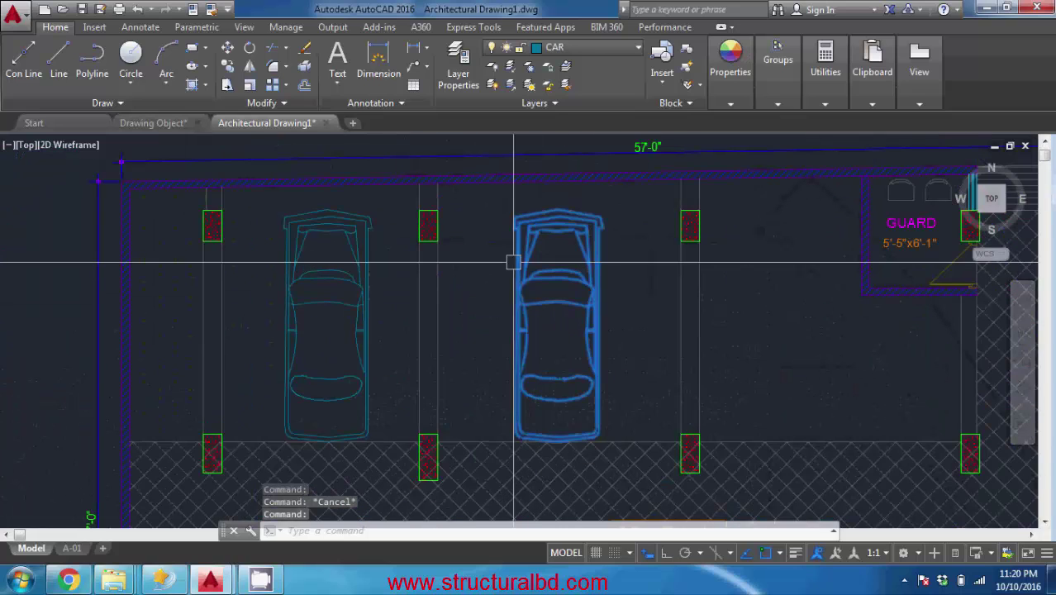
key("Delete")
key("Return")
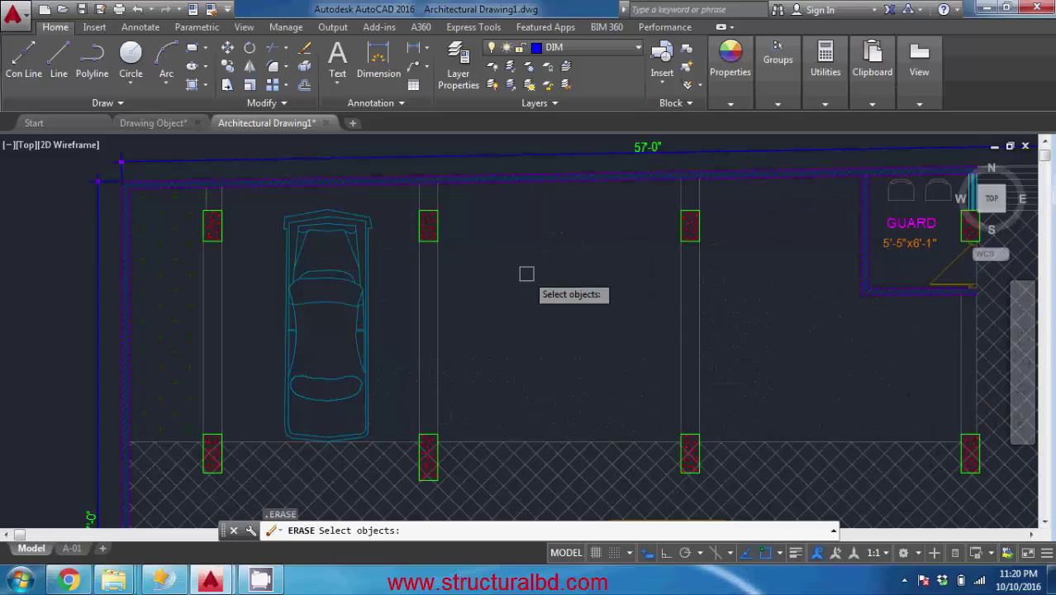
key("Escape")
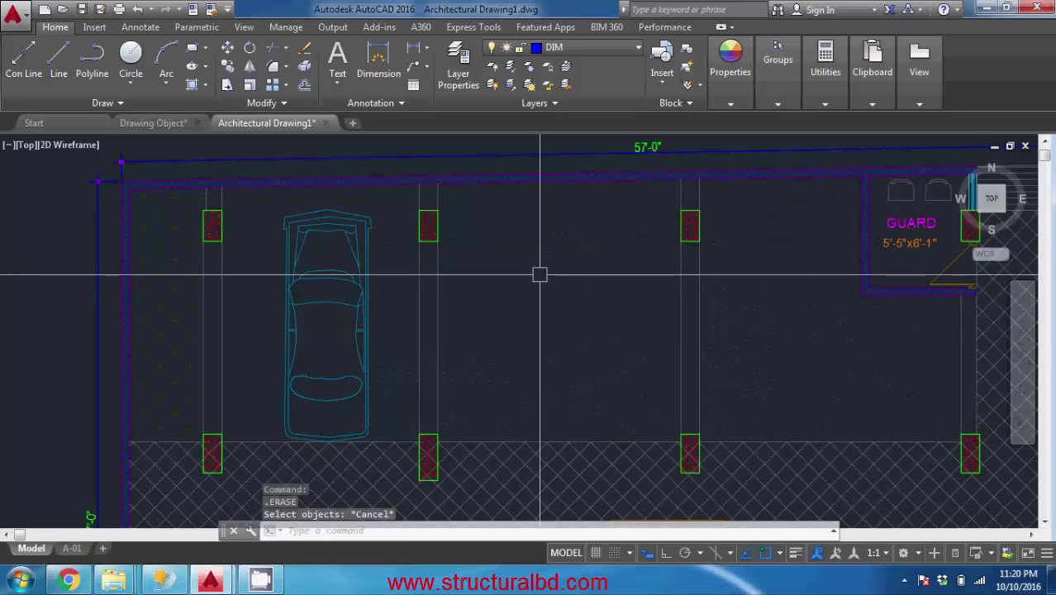
Erase a wall line near the 57'-0" dimension, undo it, and reopen Options with OP
middle_click_drag(519, 195, 527, 272)
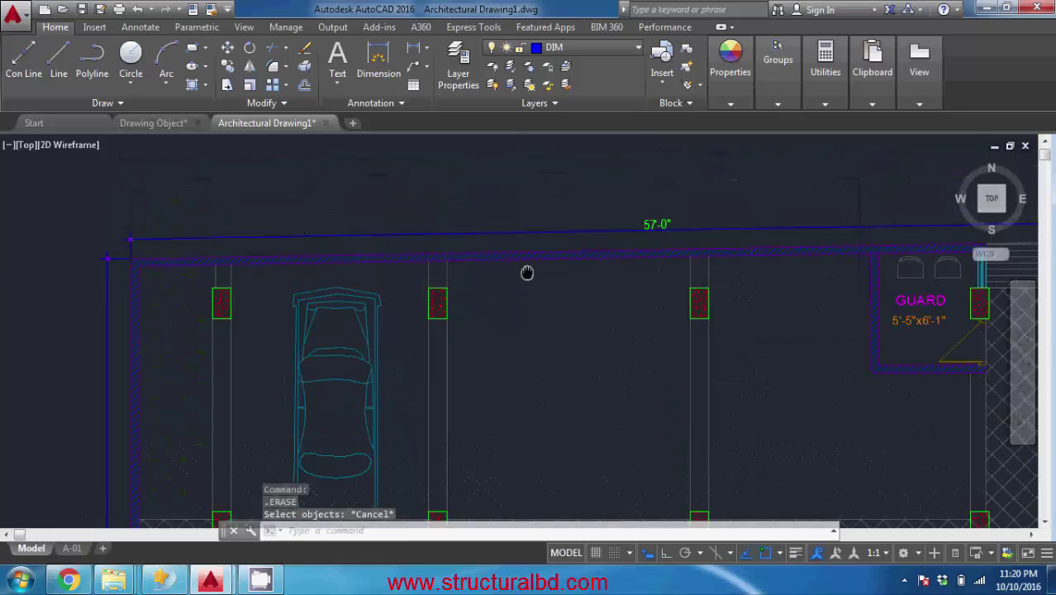
scroll(527, 273, "up", 2)
left_click(531, 251)
key("Delete")
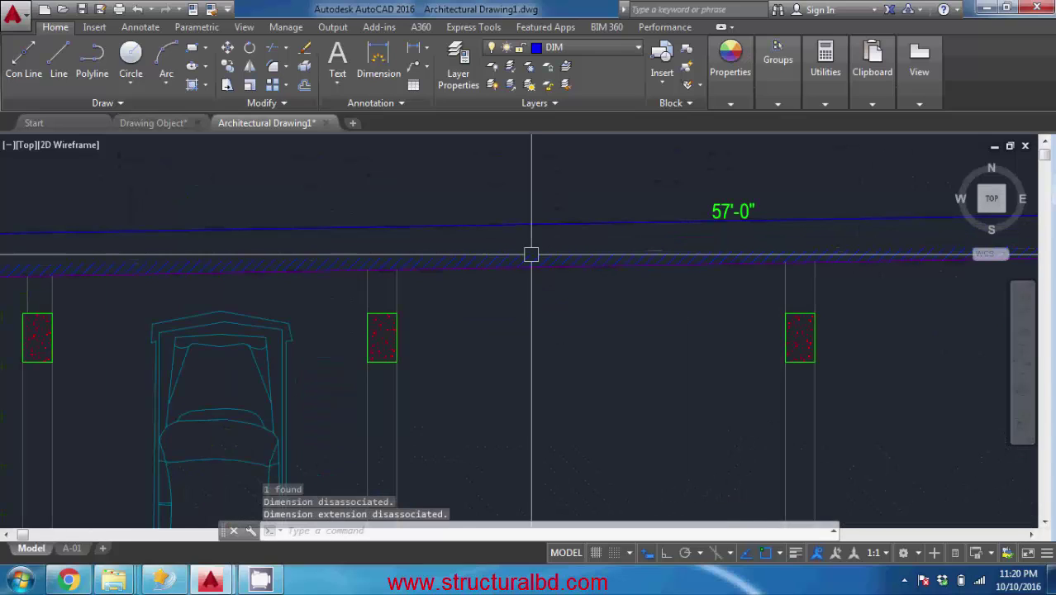
key("Escape")
key("ctrl+z")
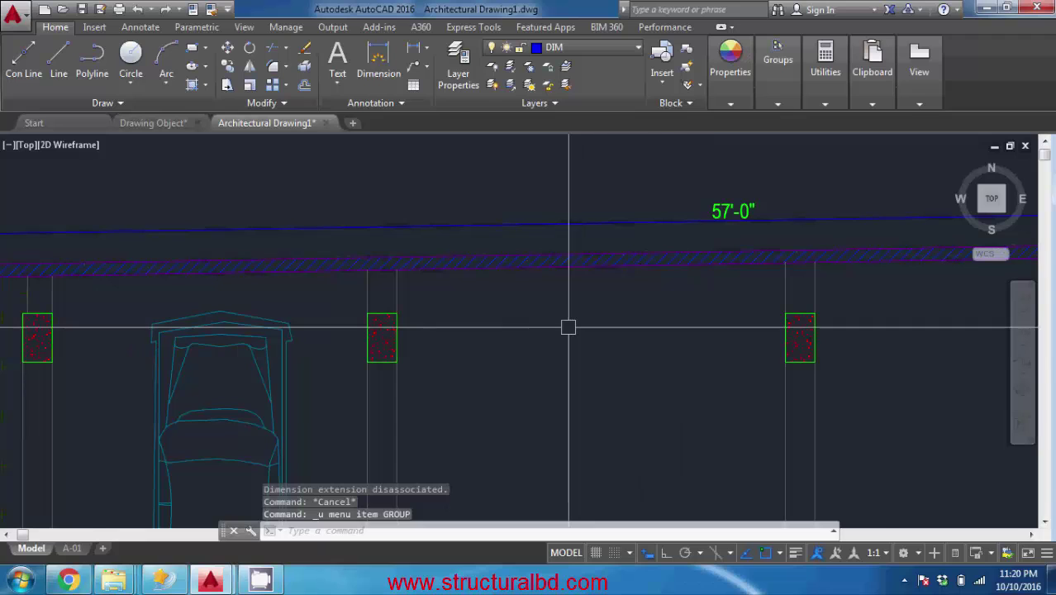
scroll(579, 339, "down", 3)
middle_click_drag(557, 292, 563, 319)
key("Escape")
key("Escape")
type("op")
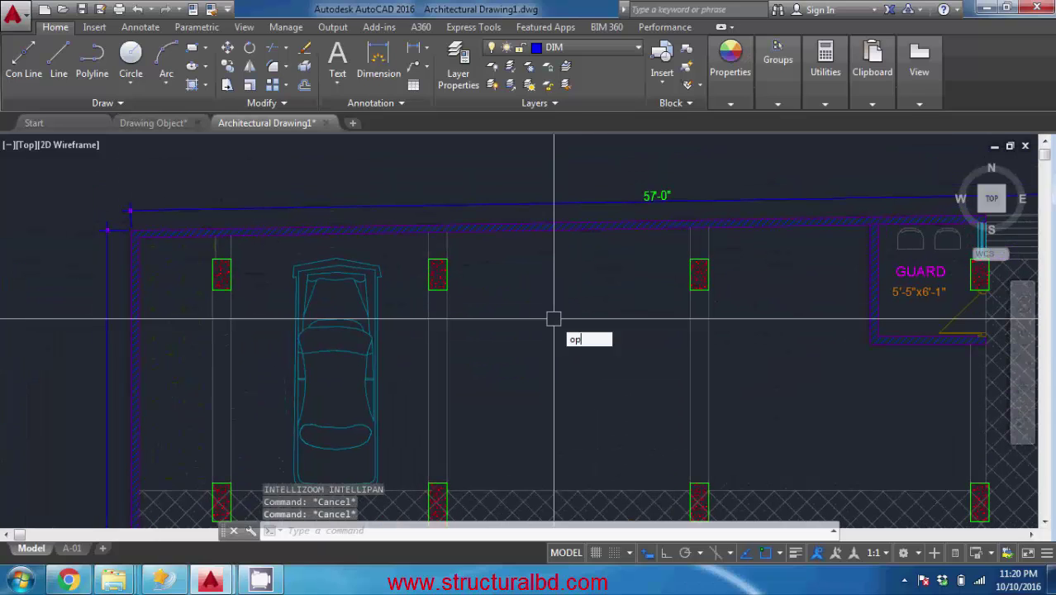
key("Return")
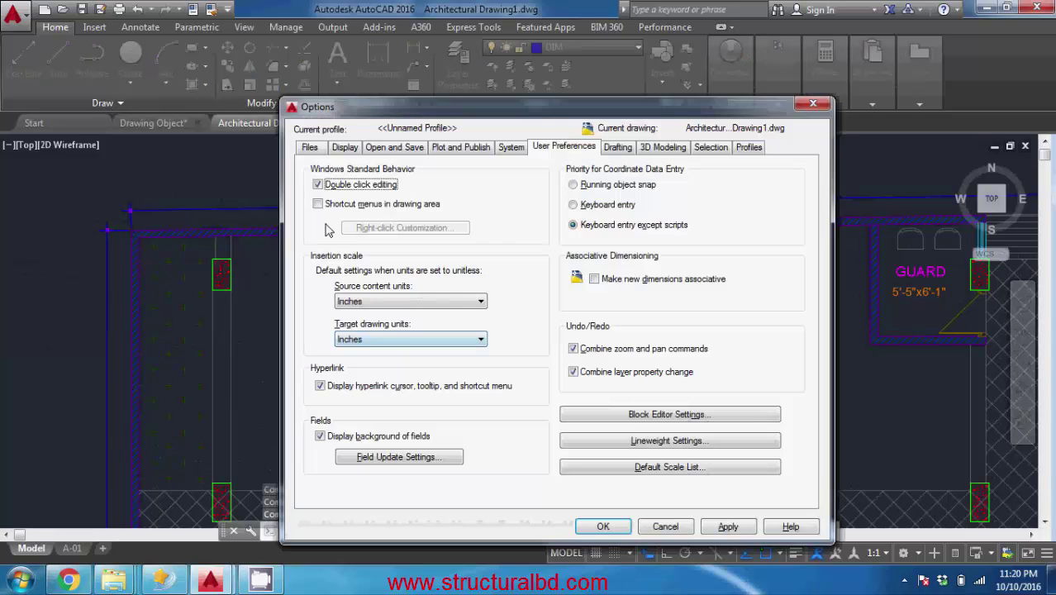
Turn shortcut menus back on and slightly enlarge the AutoSnap marker and aperture sizes
left_click(341, 204)
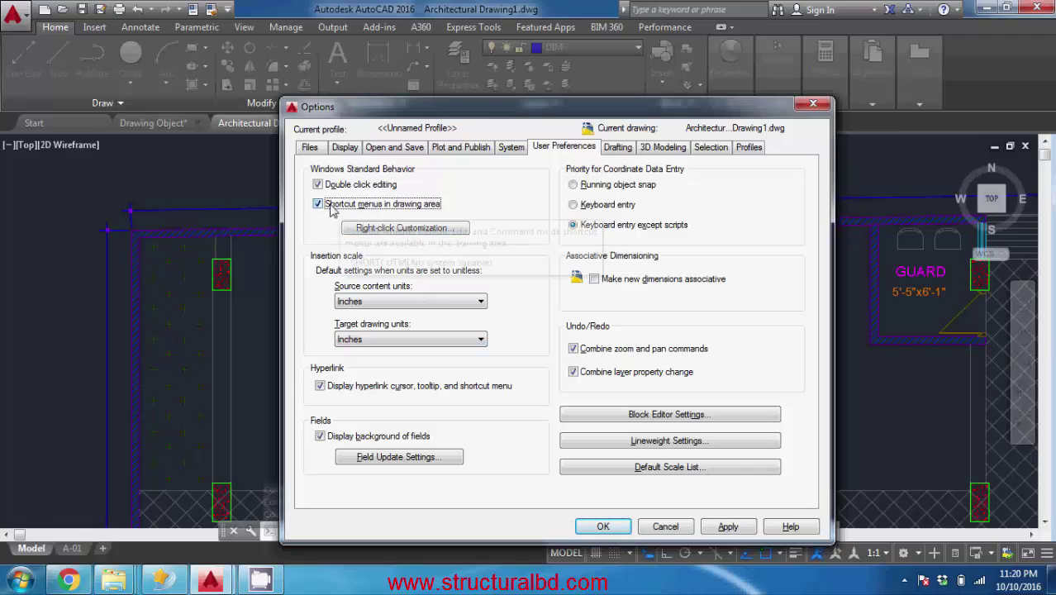
left_click(619, 149)
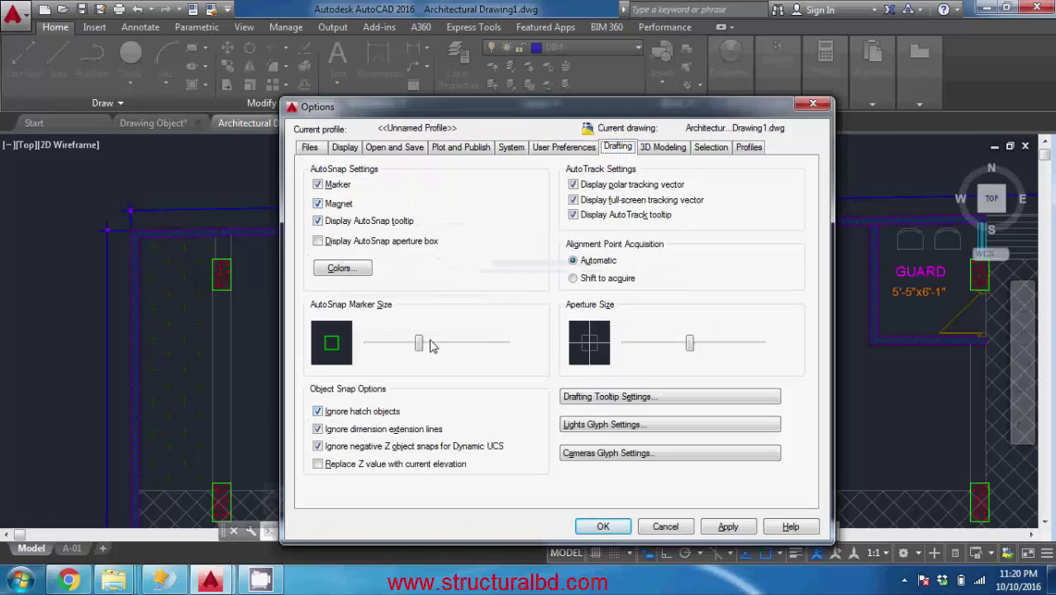
mouse_move(420, 344)
left_mouse_down()
mouse_move(436, 345)
mouse_move(427, 345)
left_mouse_up()
left_click_drag(690, 344, 691, 346)
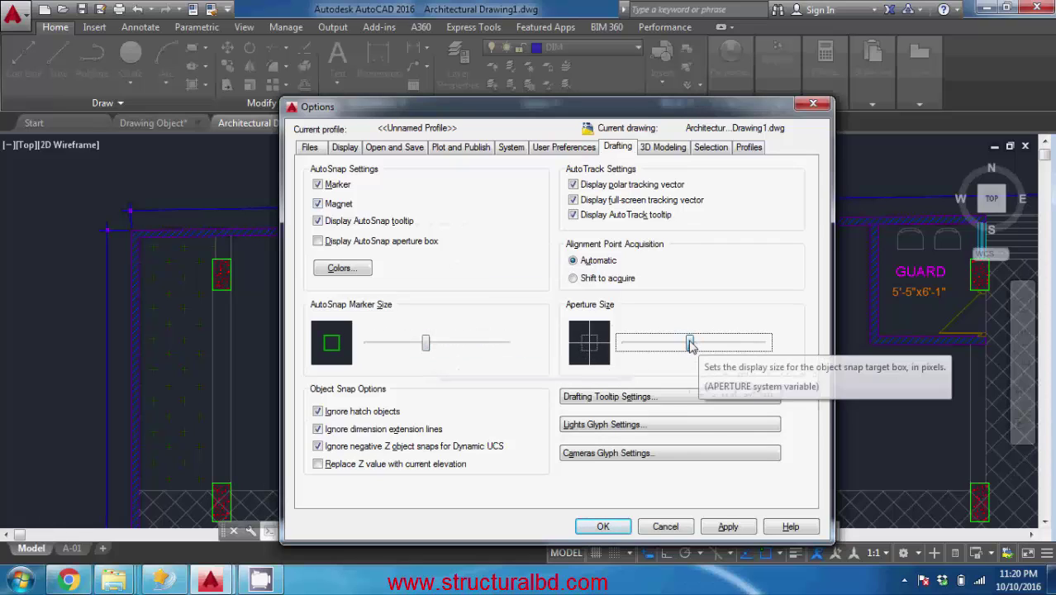
In Selection settings, make the pickbox slightly bigger and the grips smaller
left_click(711, 149)
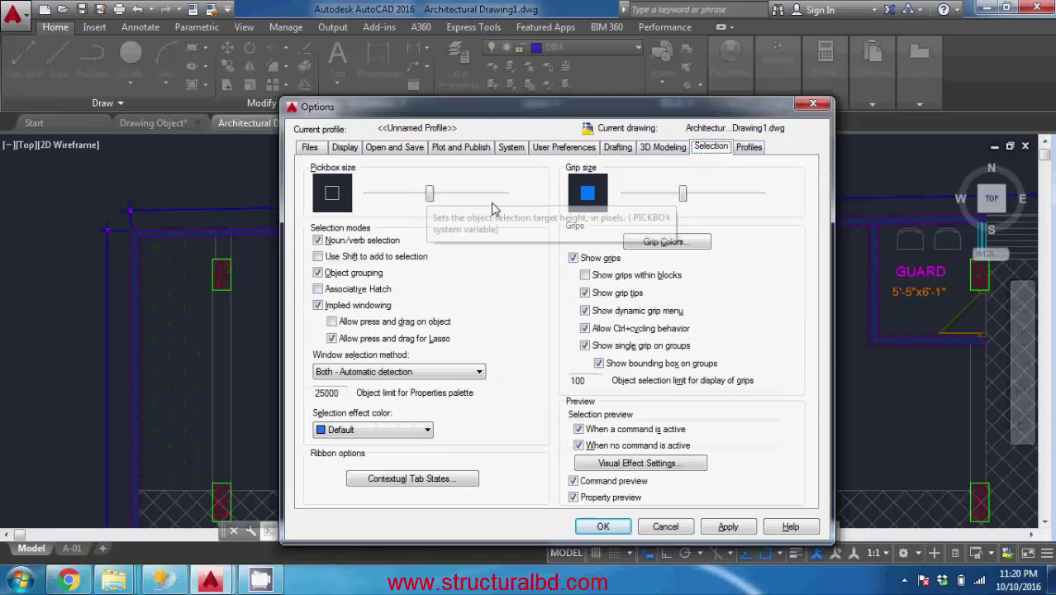
left_click_drag(419, 197, 436, 195)
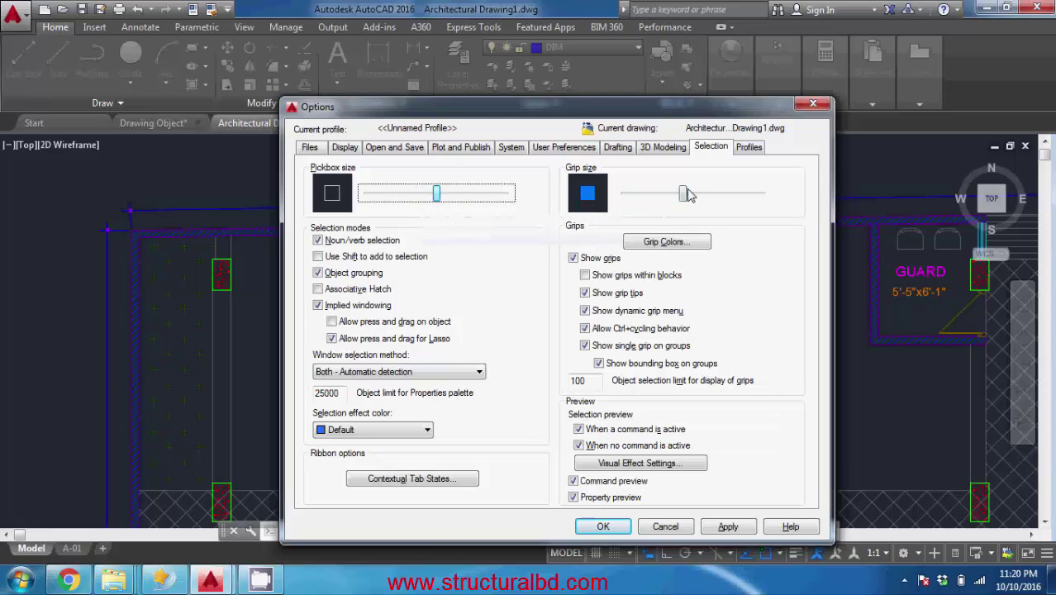
mouse_move(680, 192)
left_mouse_down()
mouse_move(664, 195)
mouse_move(677, 195)
left_mouse_up()
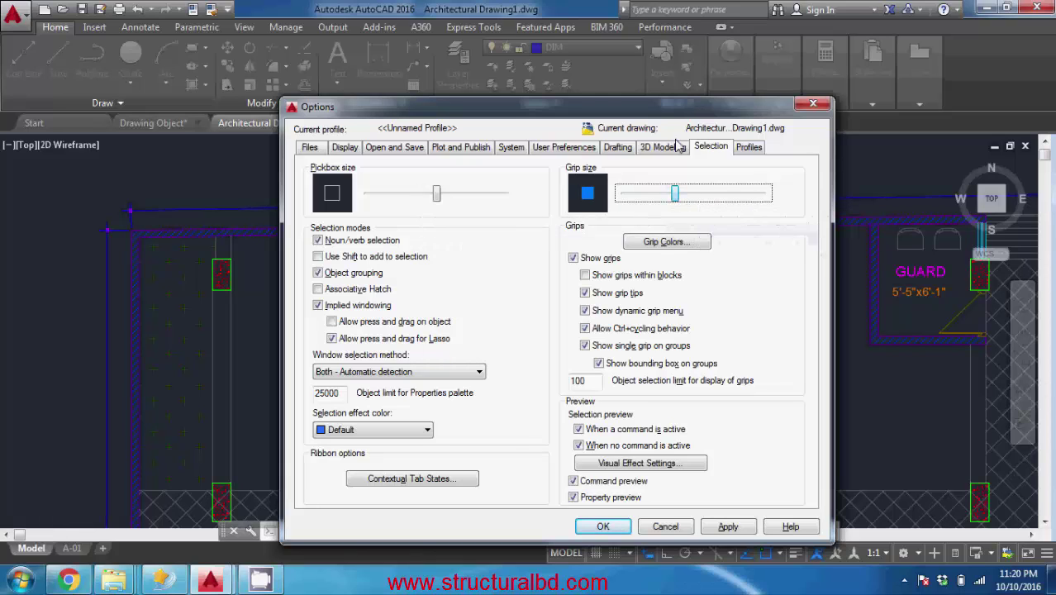
Switch the Display color scheme to Light, close Options, and pan the plan right
left_click(345, 148)
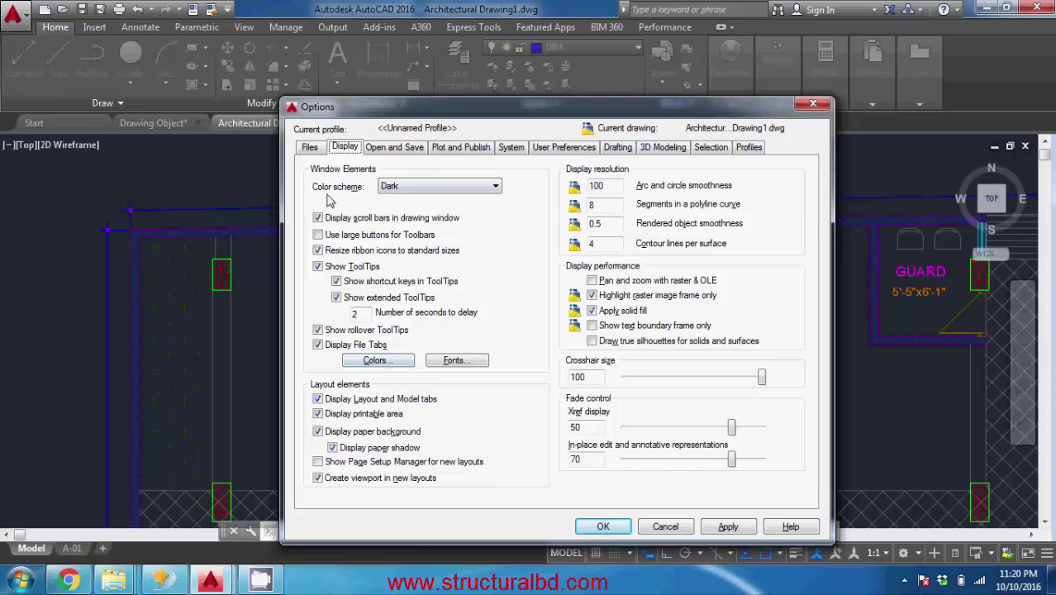
left_click(463, 188)
left_click(400, 210)
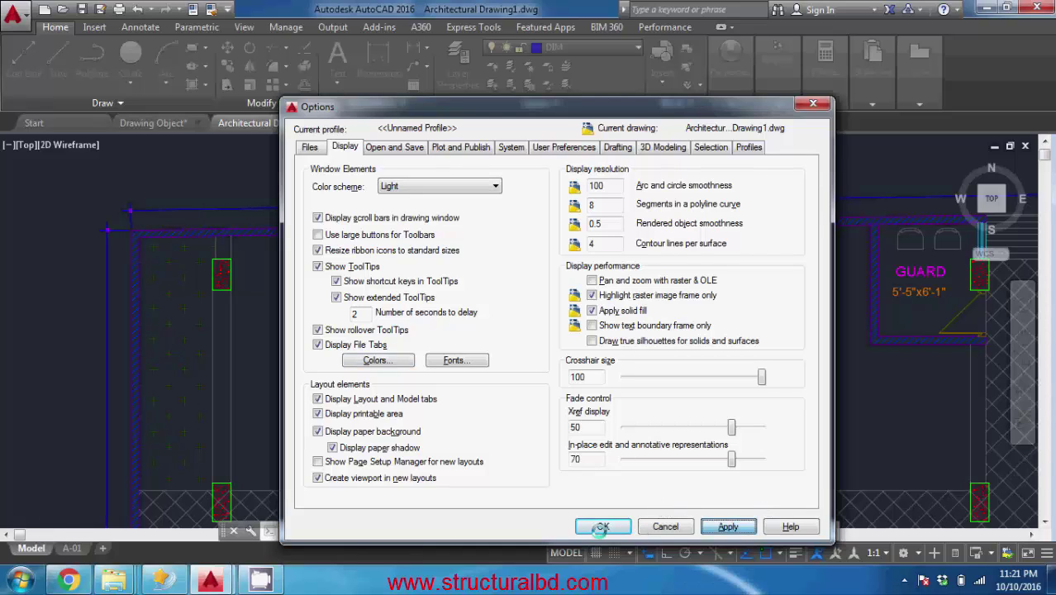
left_click(604, 527)
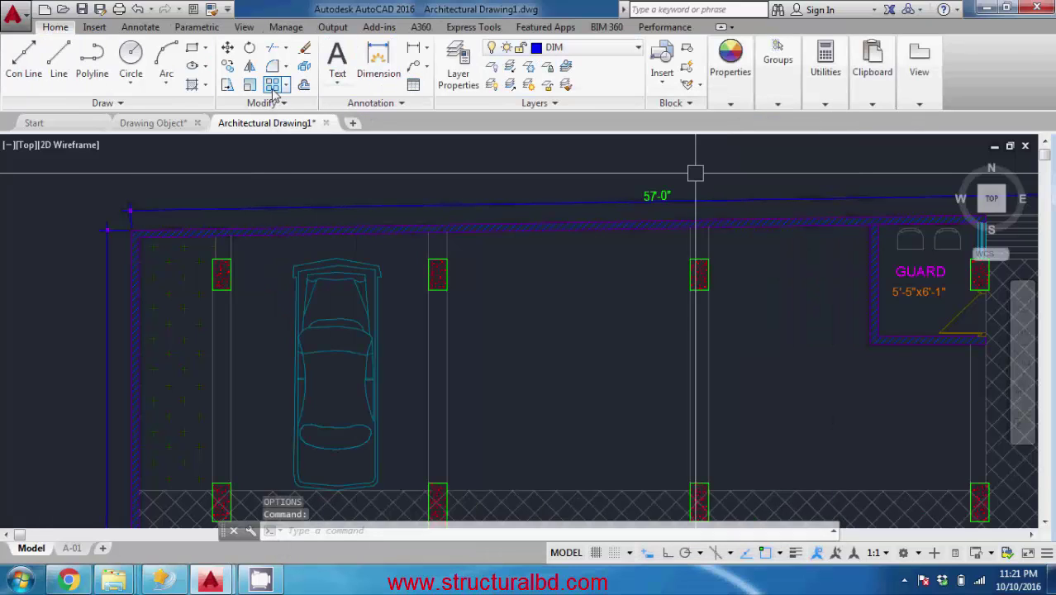
middle_click_drag(497, 284, 495, 282)
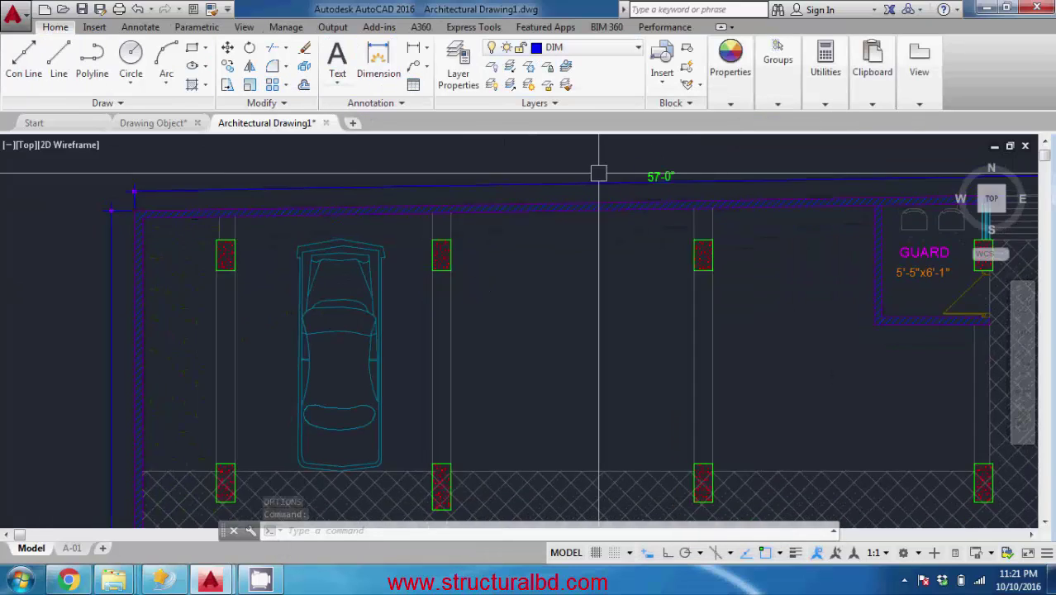
middle_click_drag(344, 171, 474, 168)
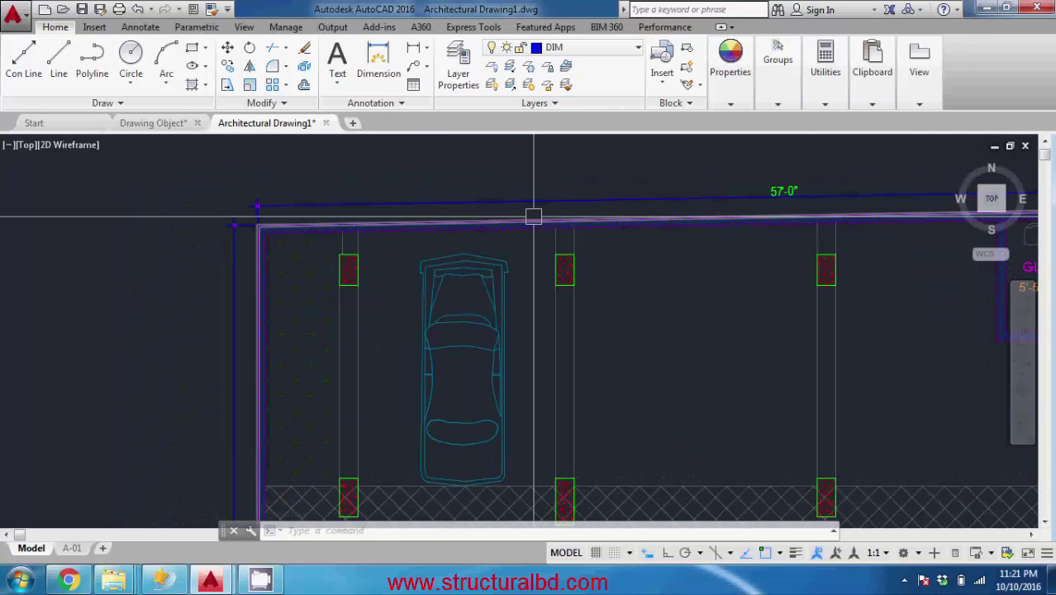
type("op")
key("Return")
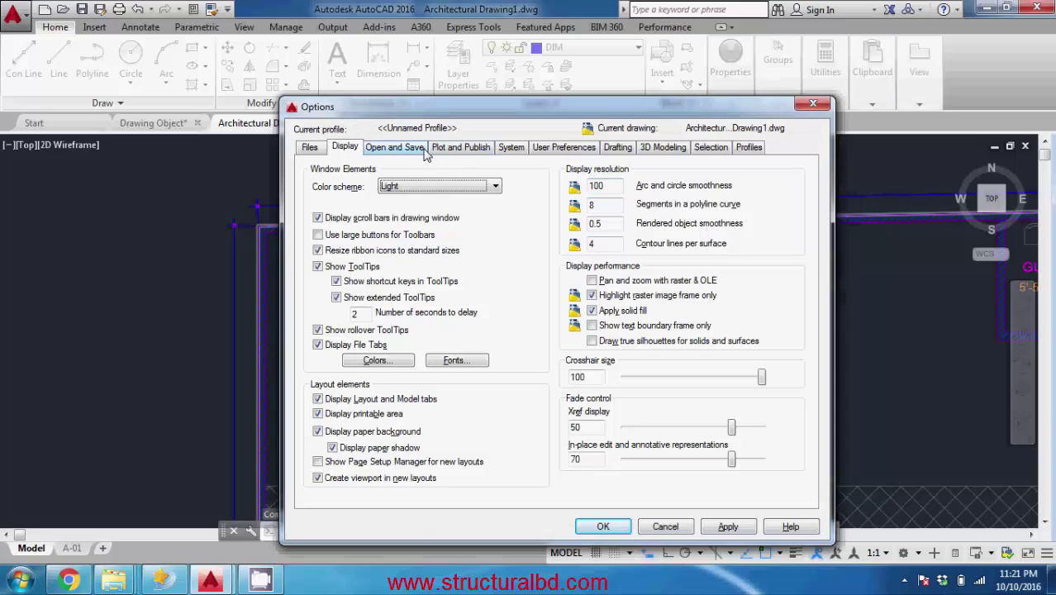
left_click(395, 152)
left_click(537, 150)
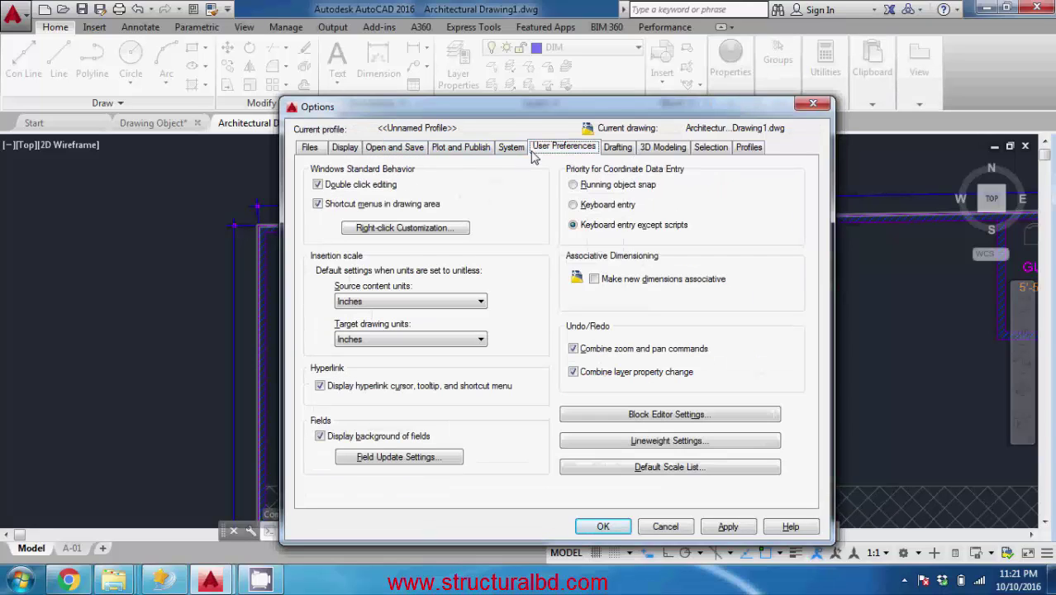
left_click(619, 150)
left_click(664, 150)
left_click(716, 150)
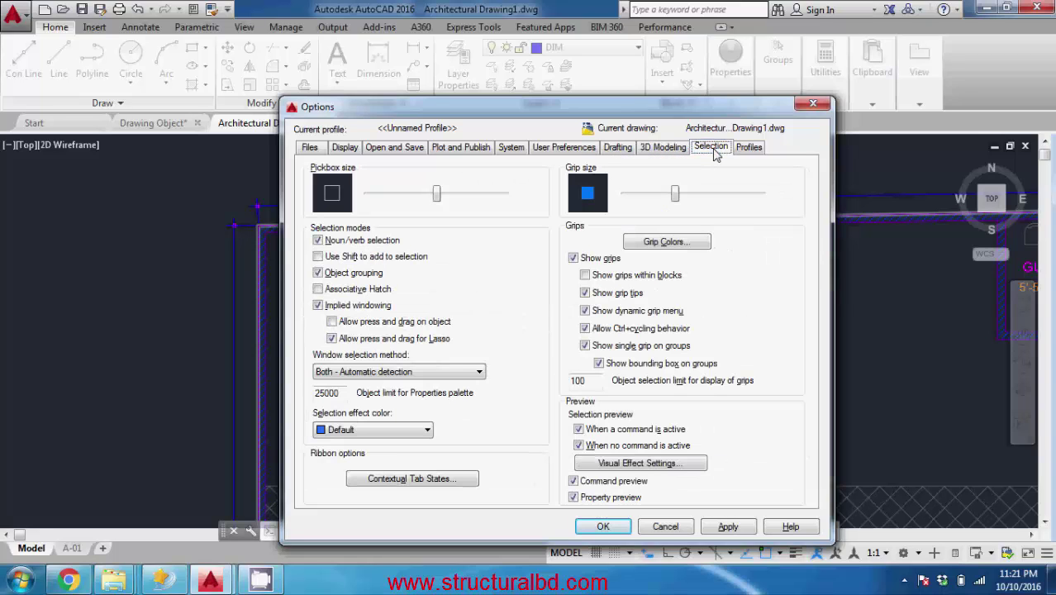
left_click(747, 149)
left_click(346, 151)
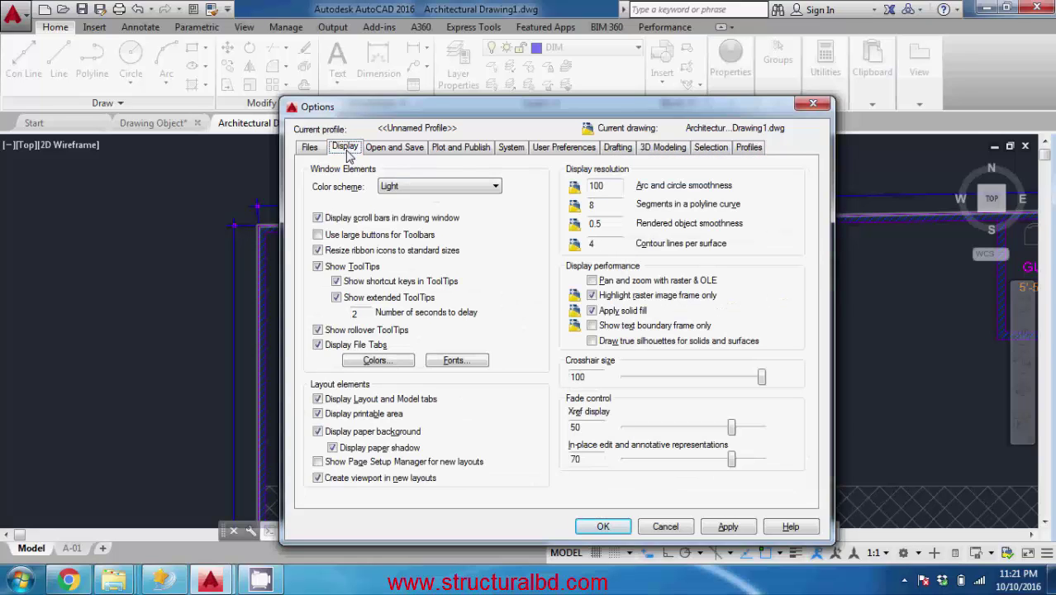
left_click(382, 362)
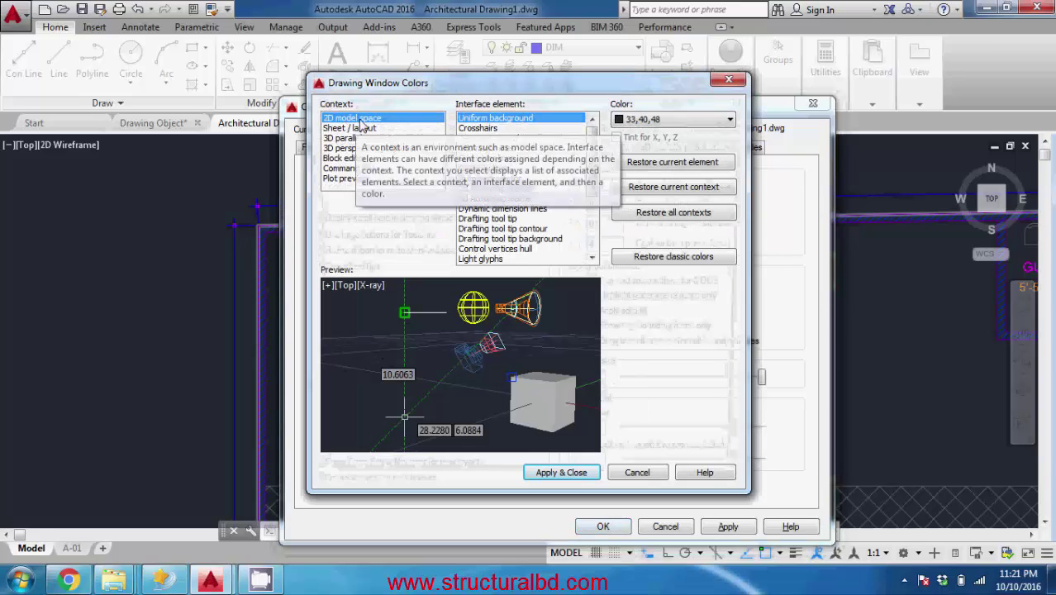
left_click(496, 129)
left_click(501, 139)
left_click(501, 149)
left_click(504, 188)
left_click(516, 239)
left_click(506, 119)
left_click(486, 129)
left_click(501, 119)
left_click(665, 120)
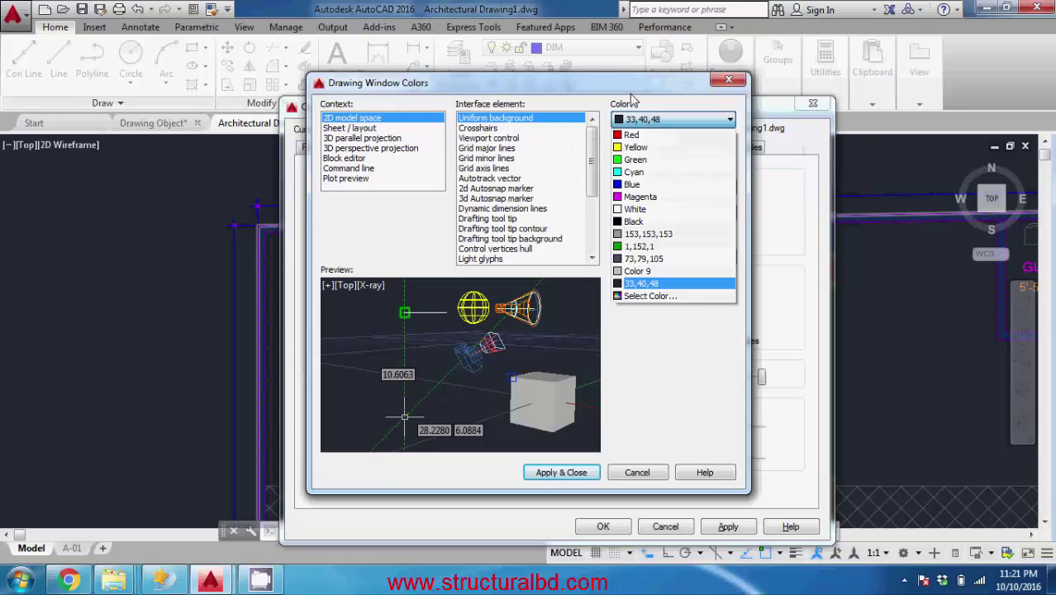
left_click(649, 120)
left_click(477, 129)
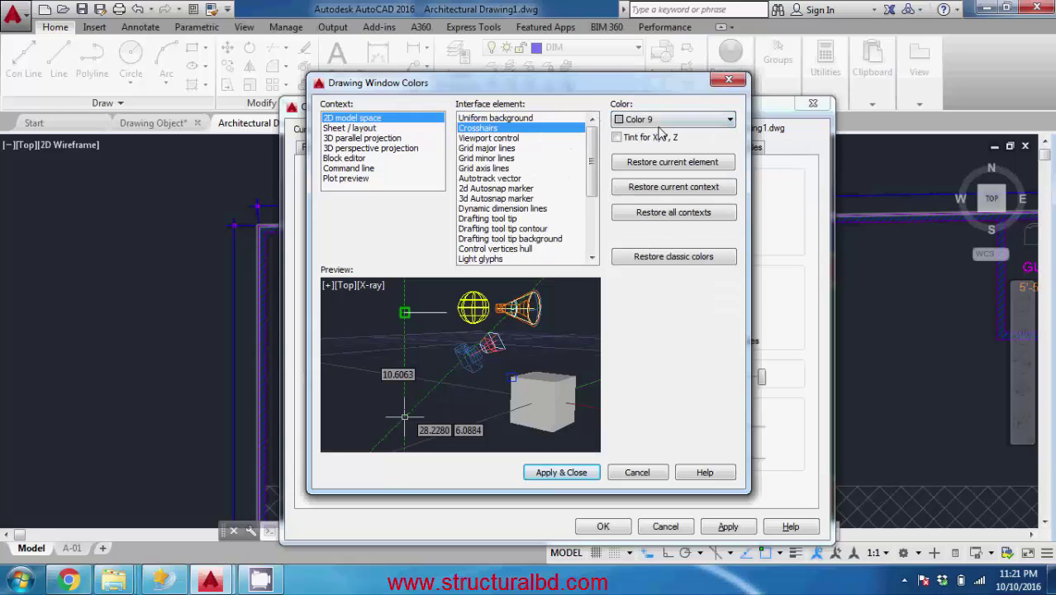
left_click(496, 147)
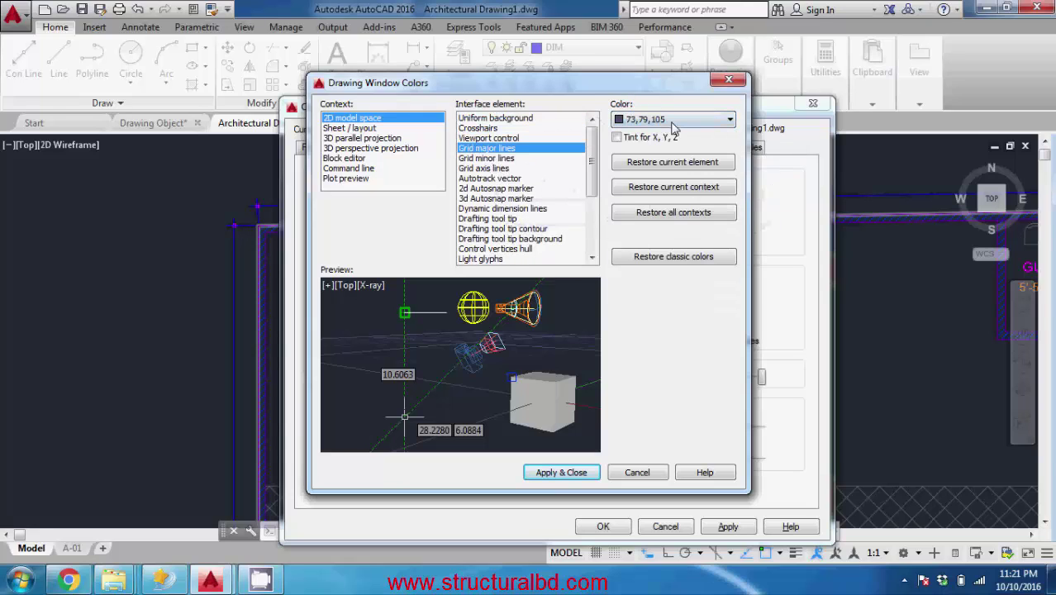
left_click(496, 168)
left_click(501, 208)
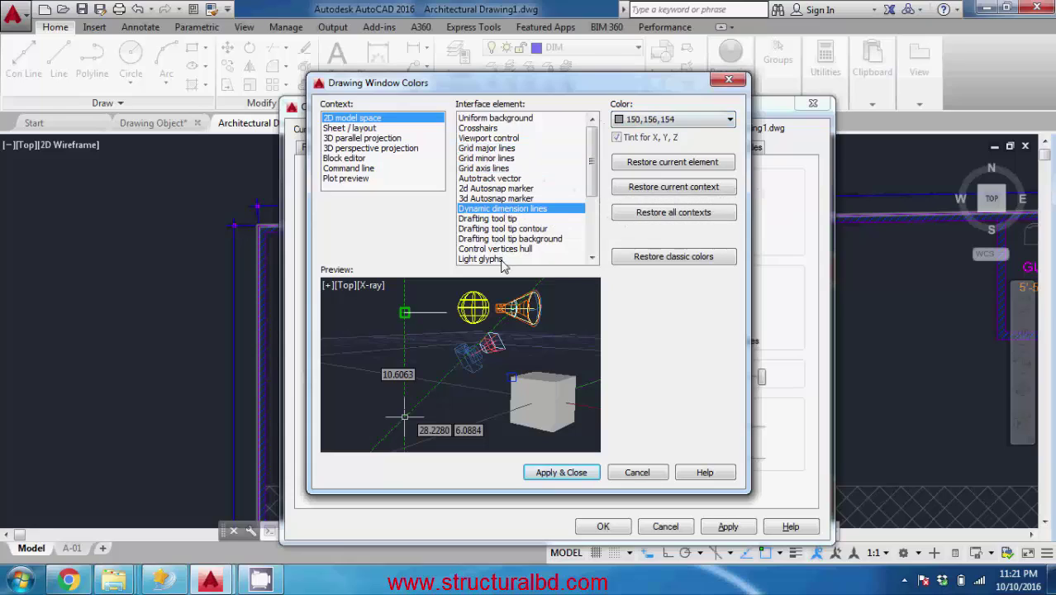
left_click(486, 168)
left_click(497, 188)
left_click(501, 208)
left_click(491, 158)
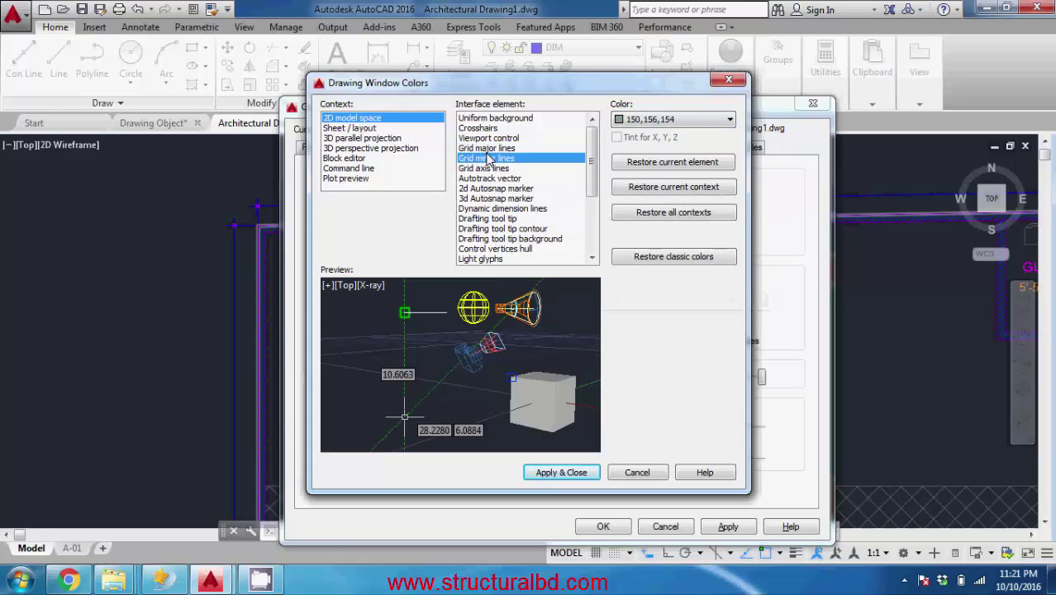
left_click(638, 473)
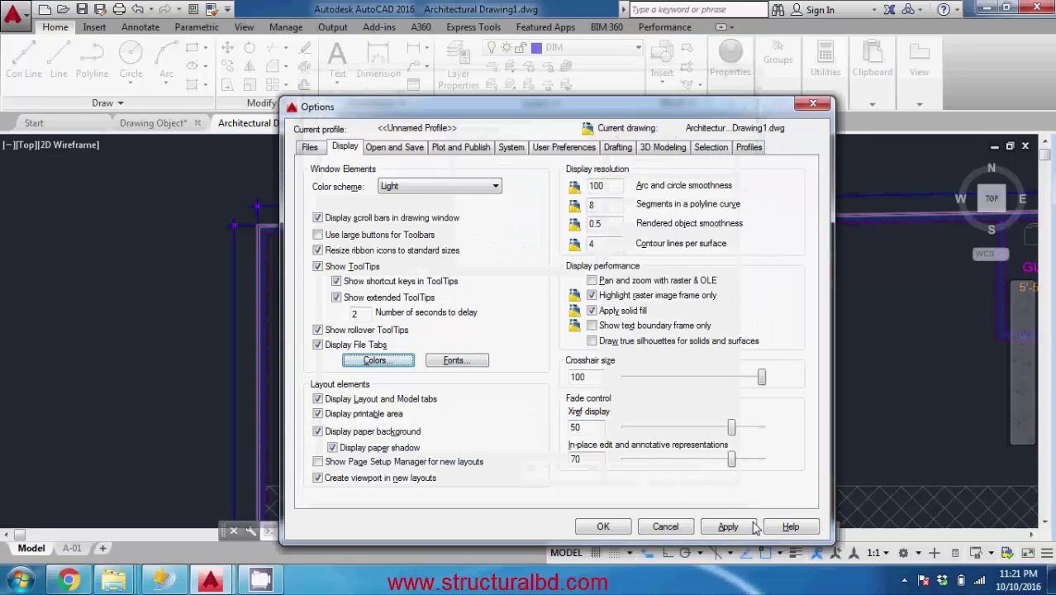
left_click(603, 527)
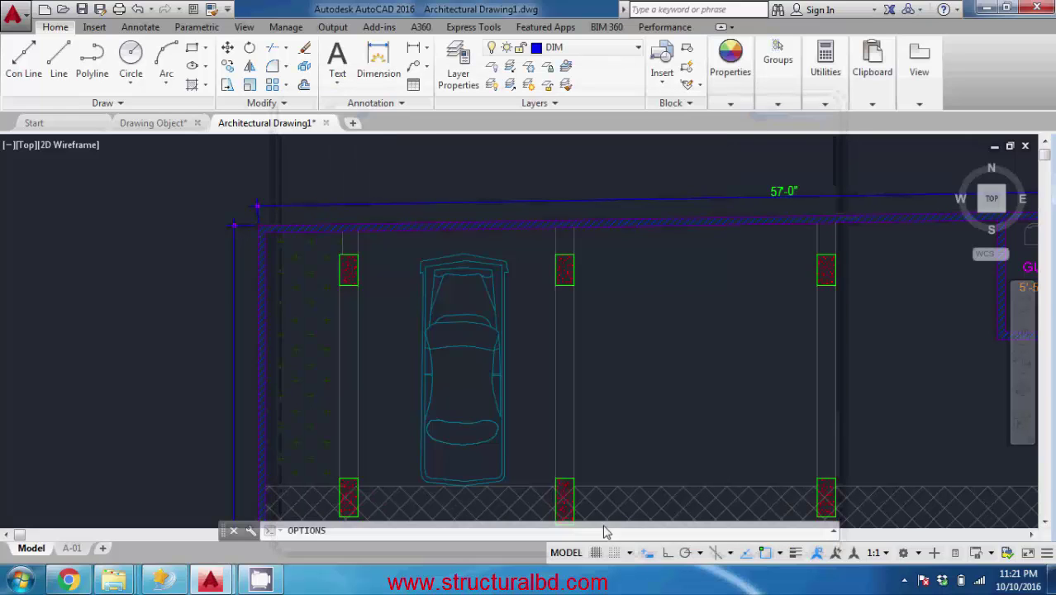
scroll(389, 276, "down", 3)
mouse_move(456, 311)
middle_mouse_down()
mouse_move(506, 366)
mouse_move(439, 310)
middle_mouse_up()
middle_click_drag(500, 287, 473, 293)
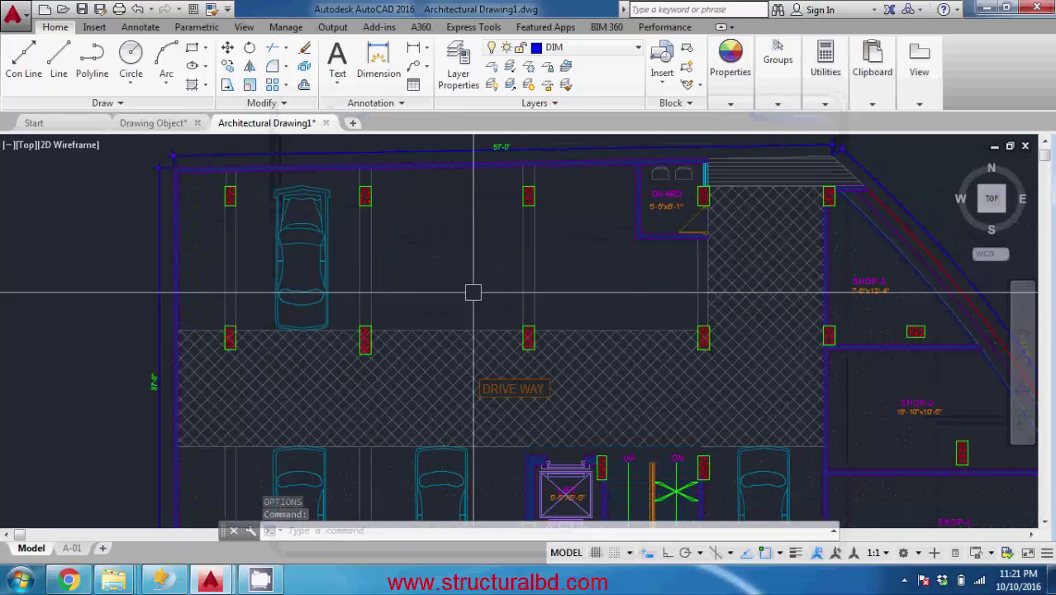
Start RECOVER and select the Drawing for Recover file from the Training Folder
middle_click_drag(438, 262, 429, 283)
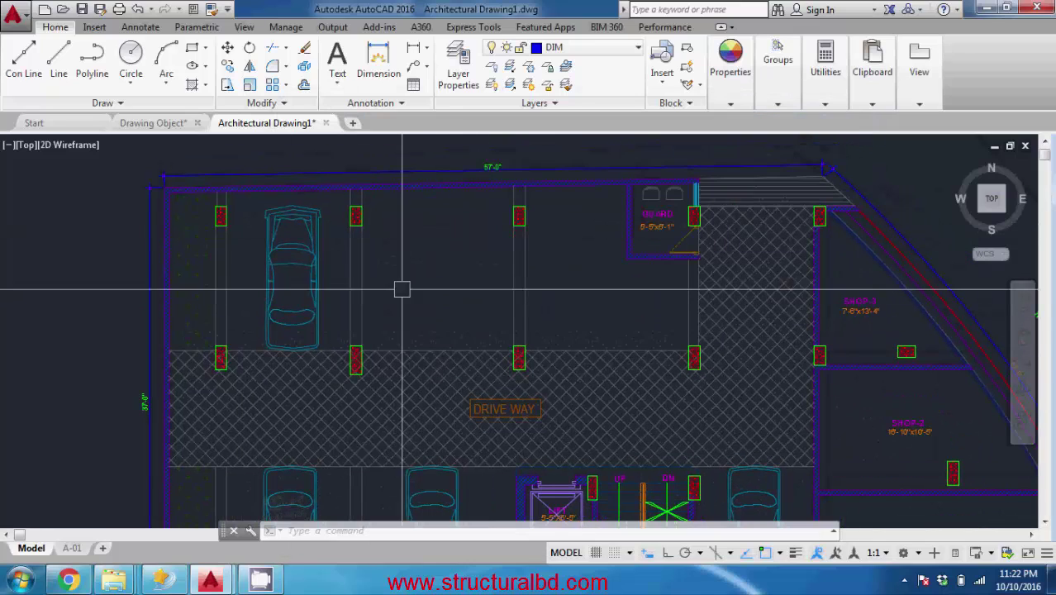
scroll(413, 293, "down", 3)
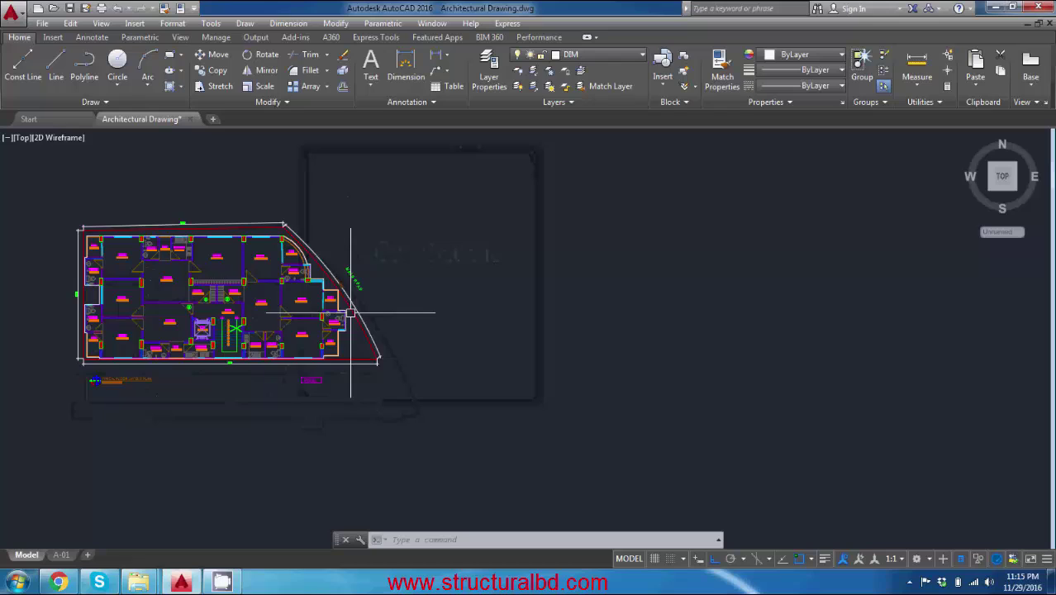
scroll(350, 312, "up", 1)
scroll(447, 323, "down", 1)
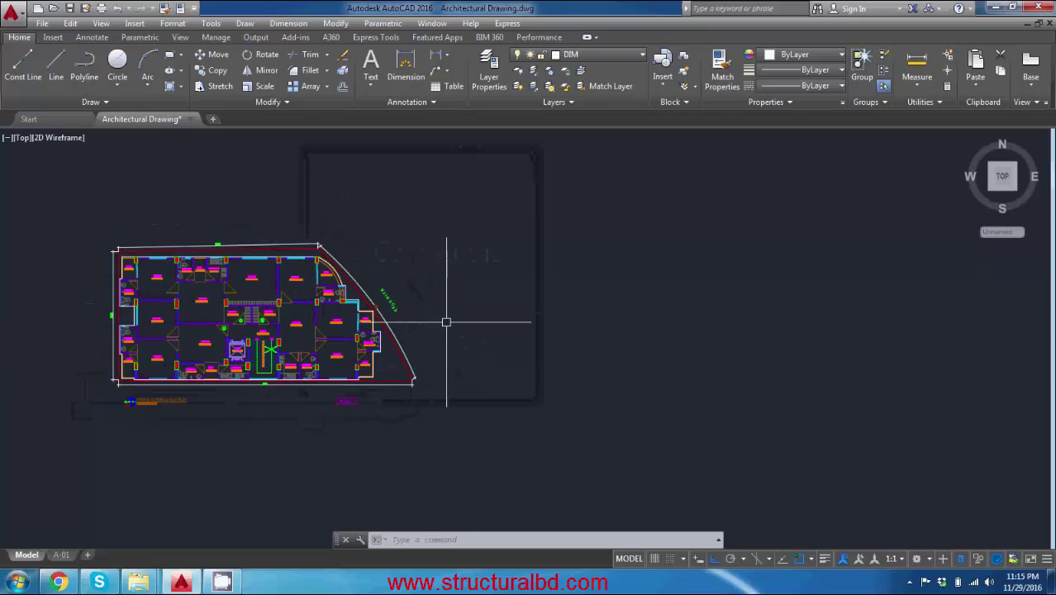
scroll(446, 323, "up", 1)
scroll(435, 318, "down", 1)
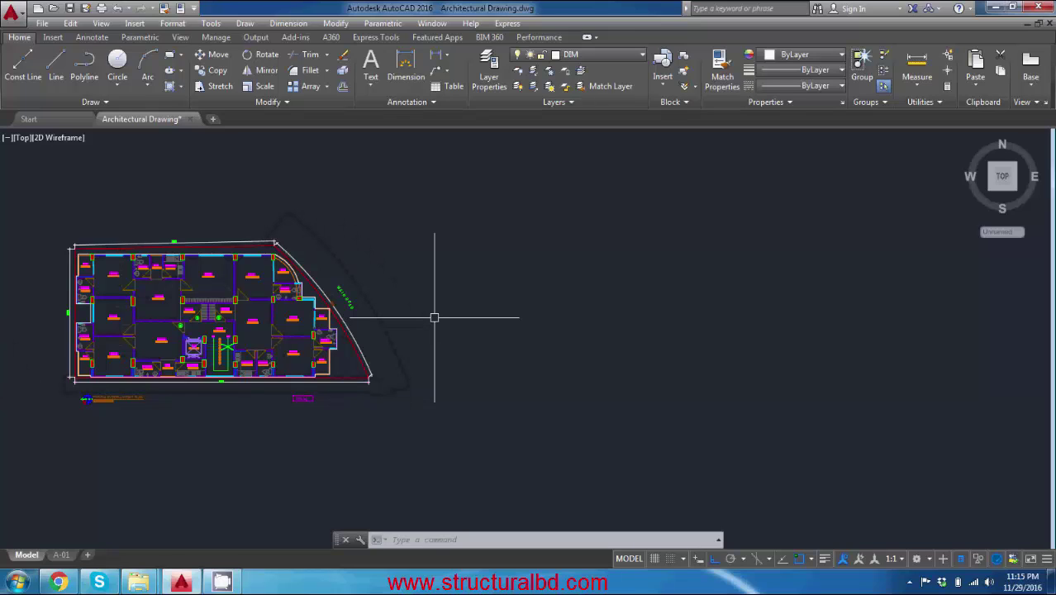
type("REcover")
key("Return")
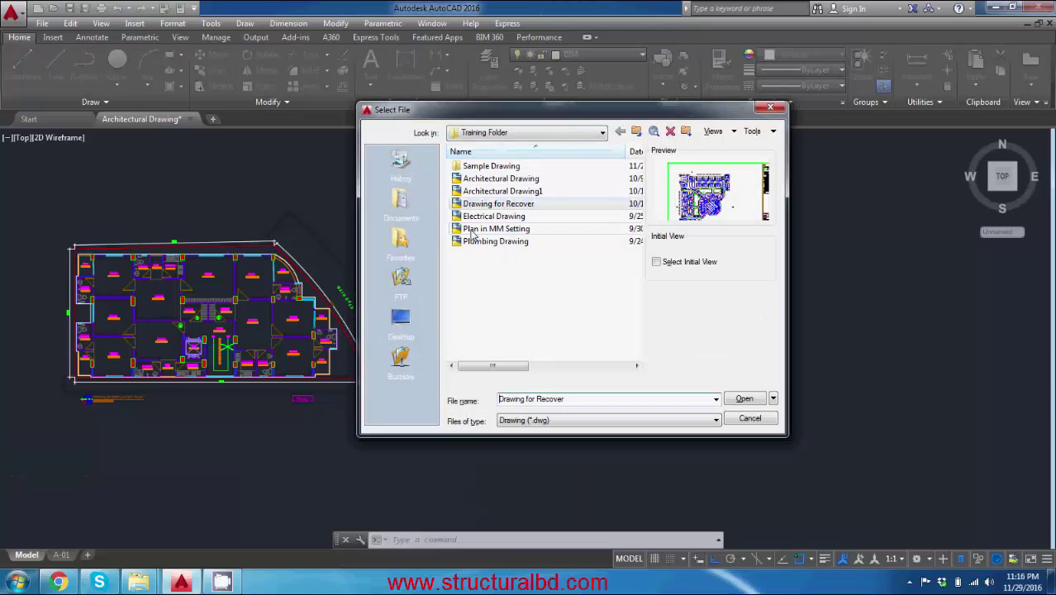
left_click(566, 204)
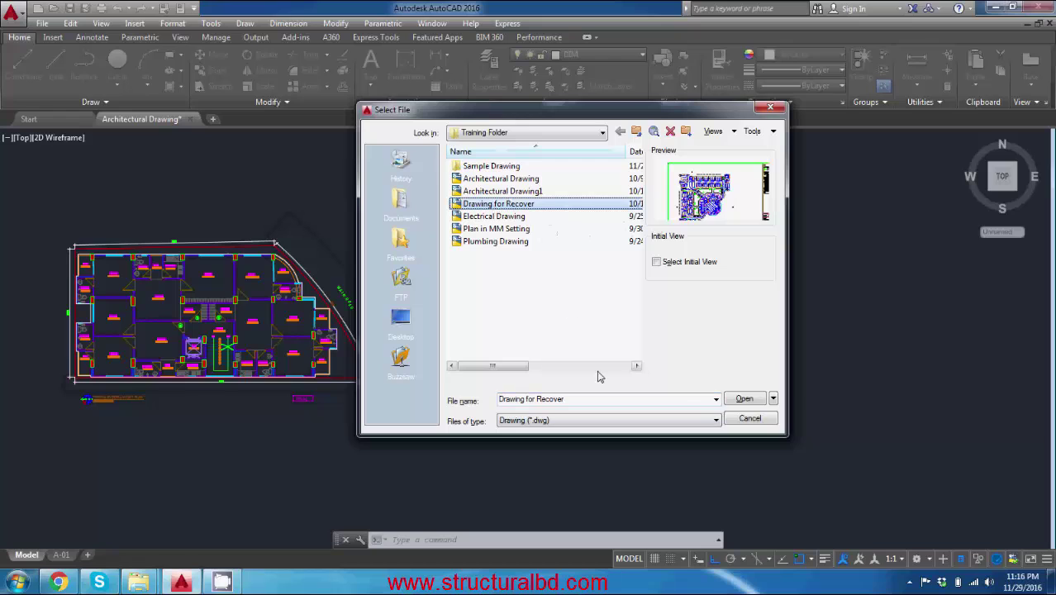
Open Drawing for Recover, let its 32 errors be fixed, and close the recovery report
left_click(743, 401)
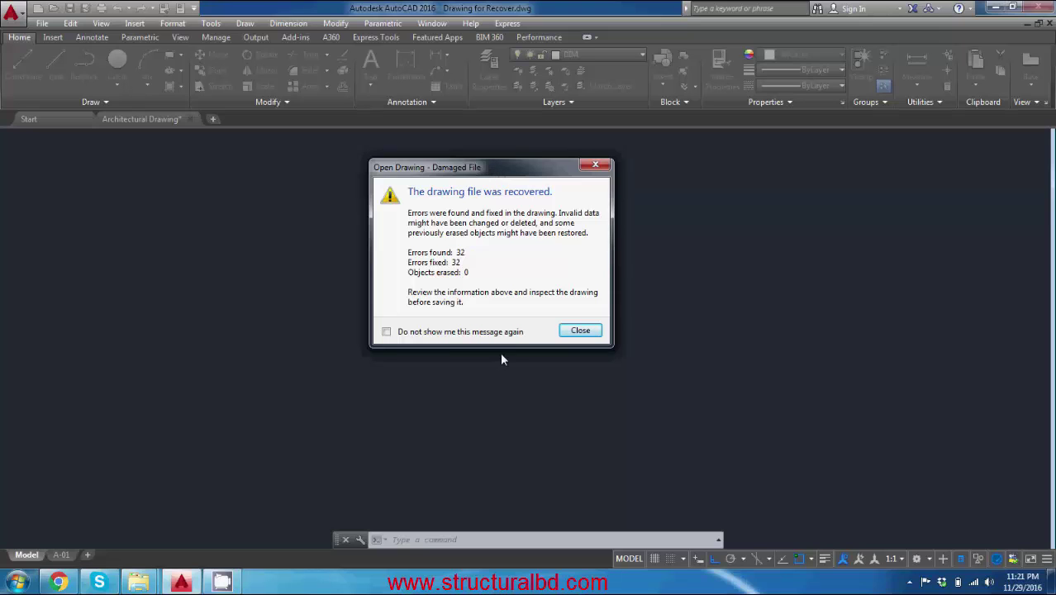
left_click(580, 332)
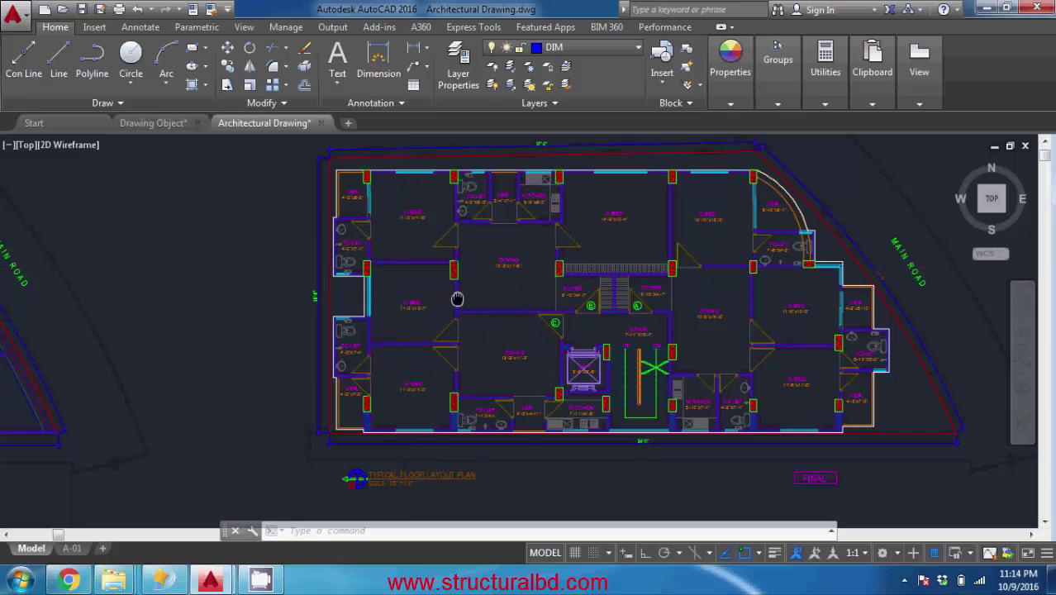
middle_click_drag(455, 302, 434, 299)
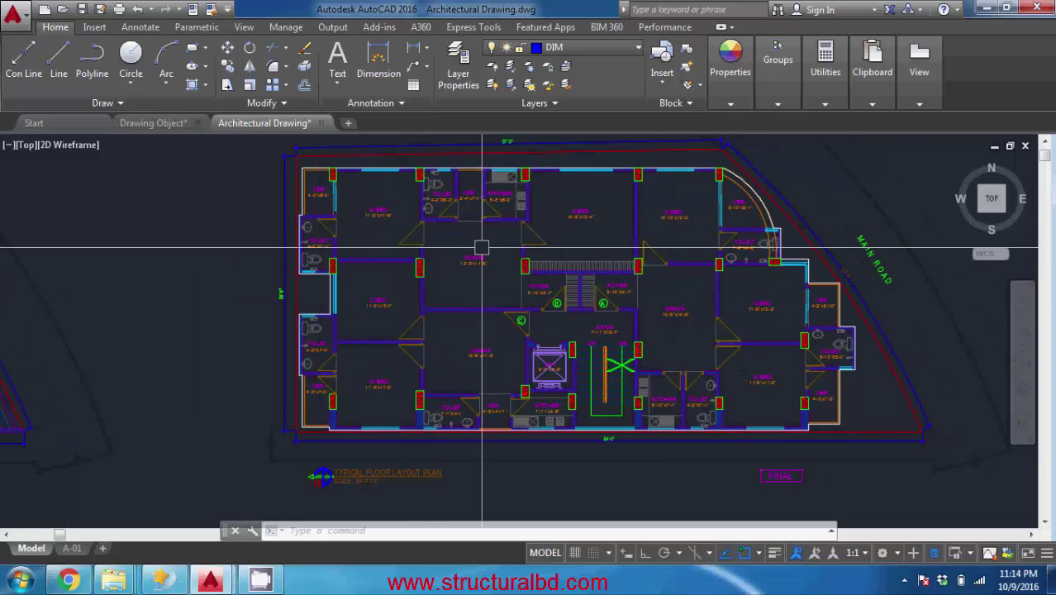
Open Drawing Units (UN) and change the length type from Architectural to Decimal, 0.0000 precision
middle_click_drag(484, 226, 466, 286)
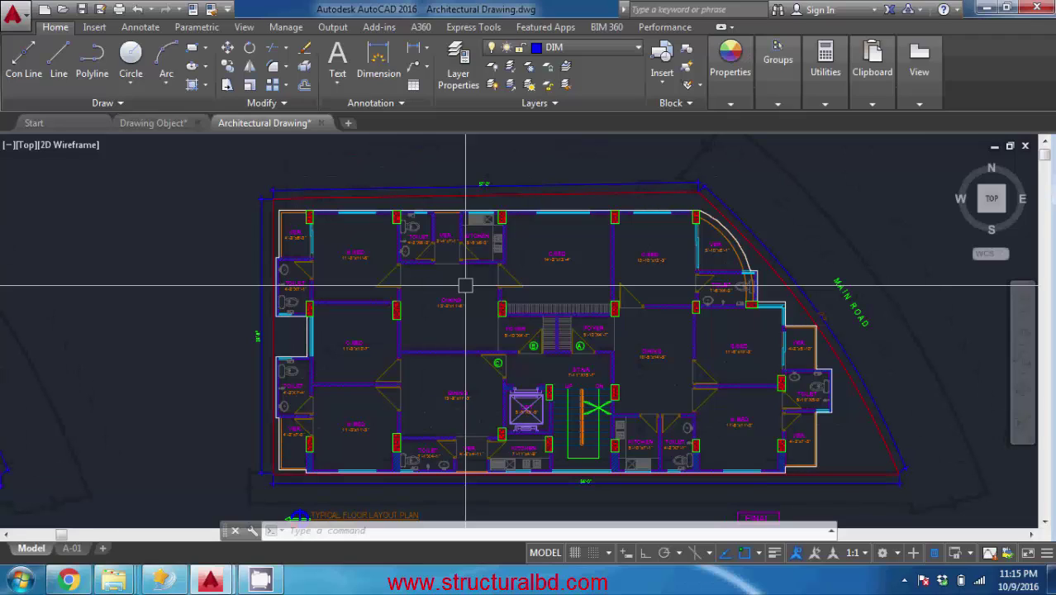
type("UN")
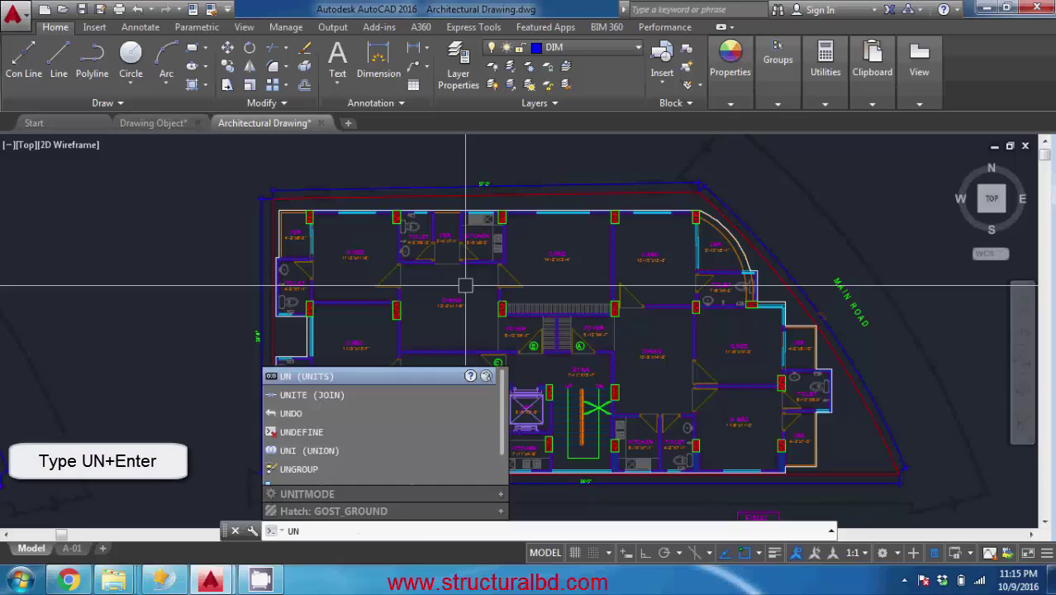
key("Return")
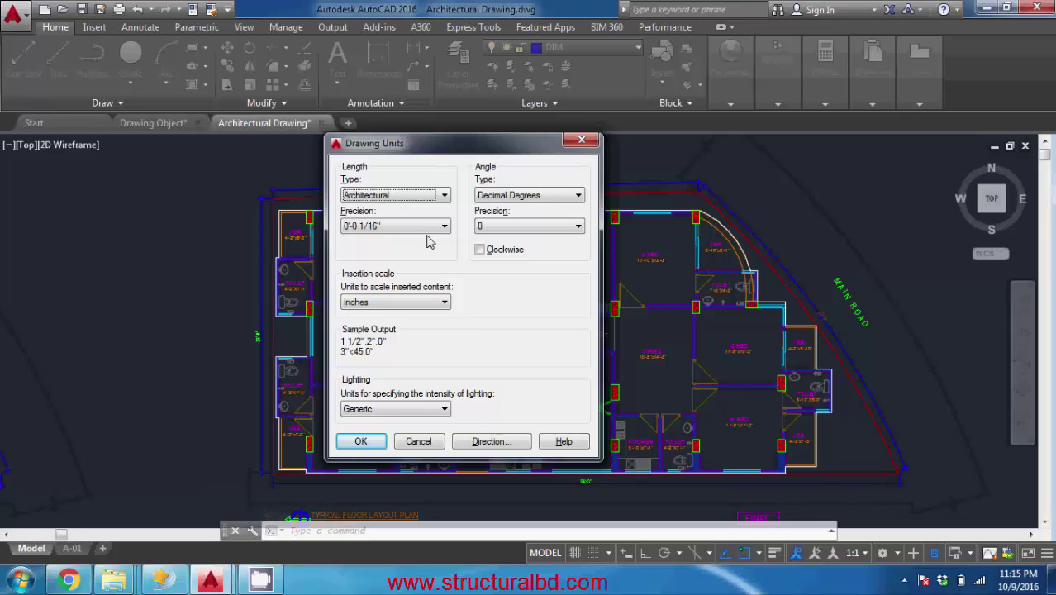
left_click(426, 197)
left_click(424, 180)
left_click(423, 198)
left_click(420, 208)
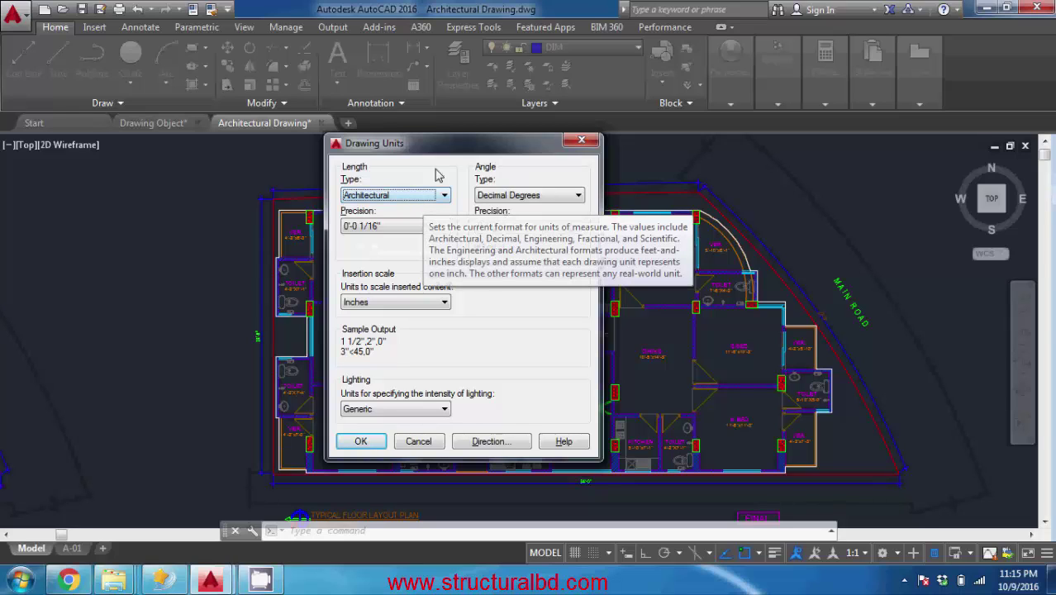
left_click_drag(451, 144, 437, 152)
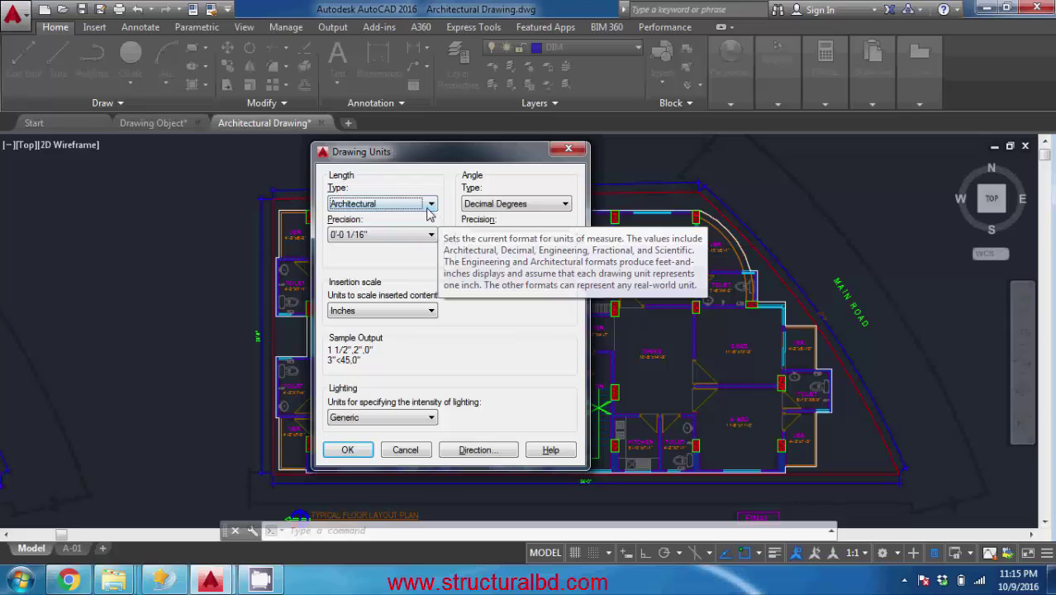
left_click(430, 206)
left_click(376, 230)
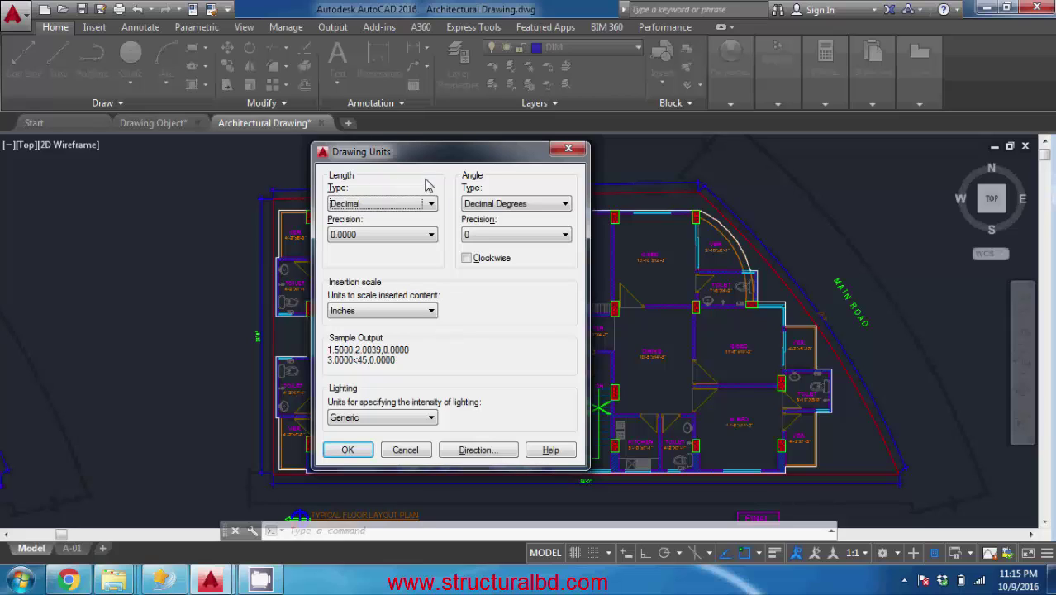
Try Engineering, then Scientific at 0.0000E+01 precision, then return the length type to Architectural
left_click(417, 207)
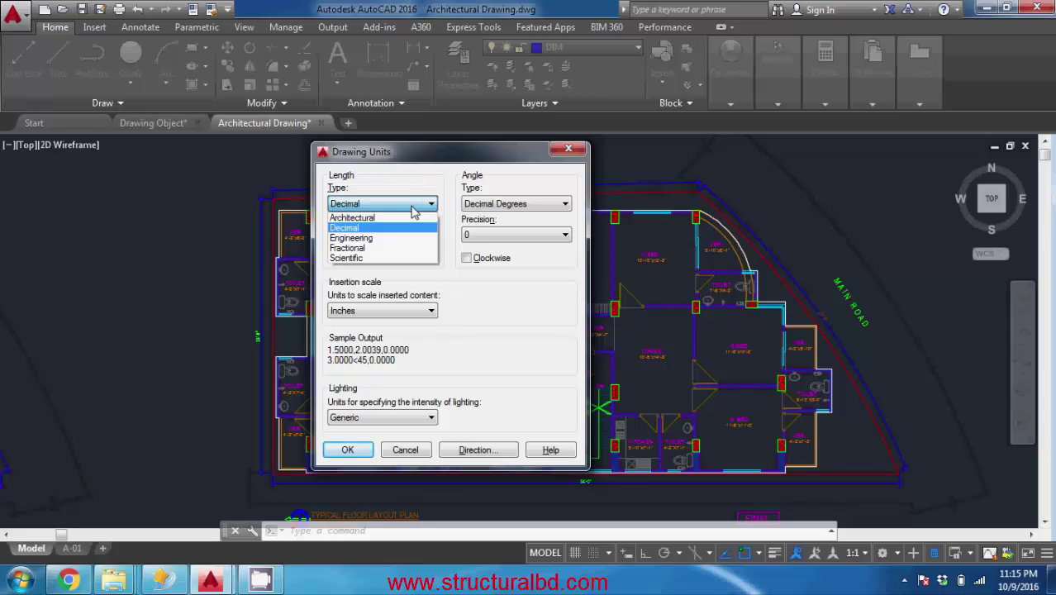
left_click(379, 238)
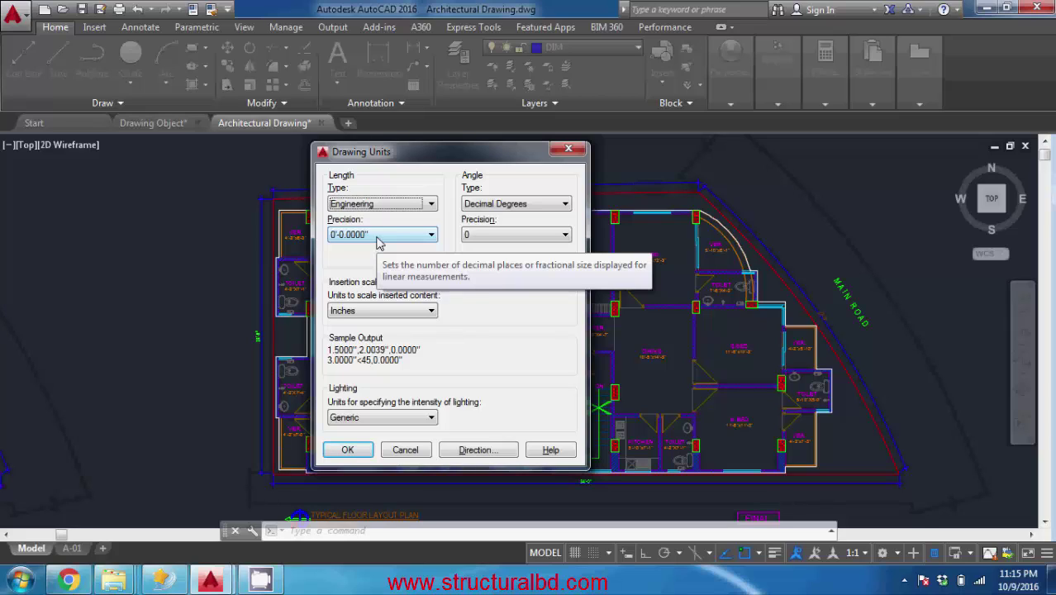
left_click(401, 204)
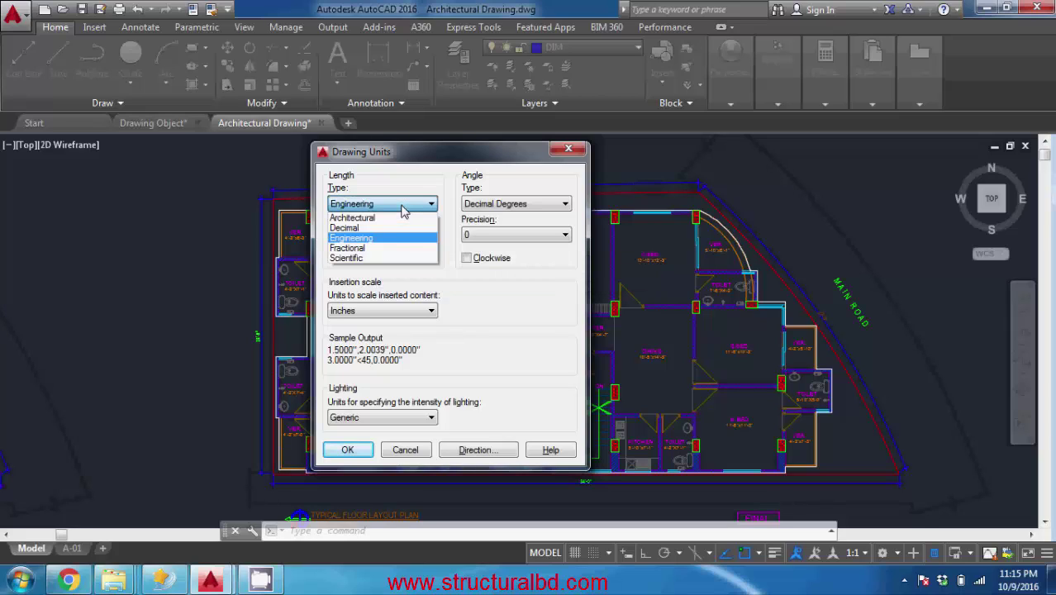
left_click(385, 258)
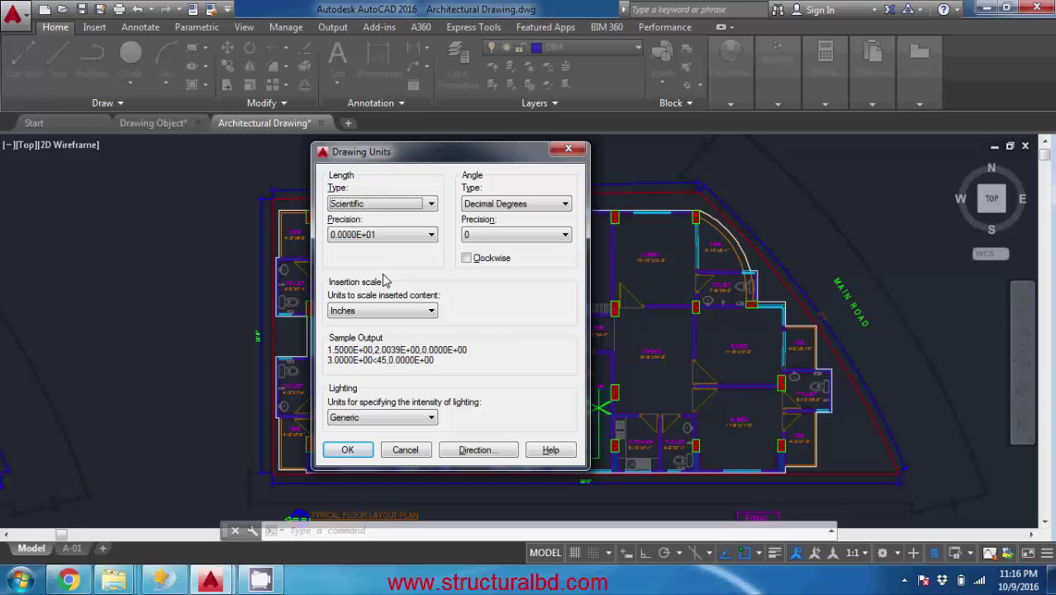
left_click(428, 238)
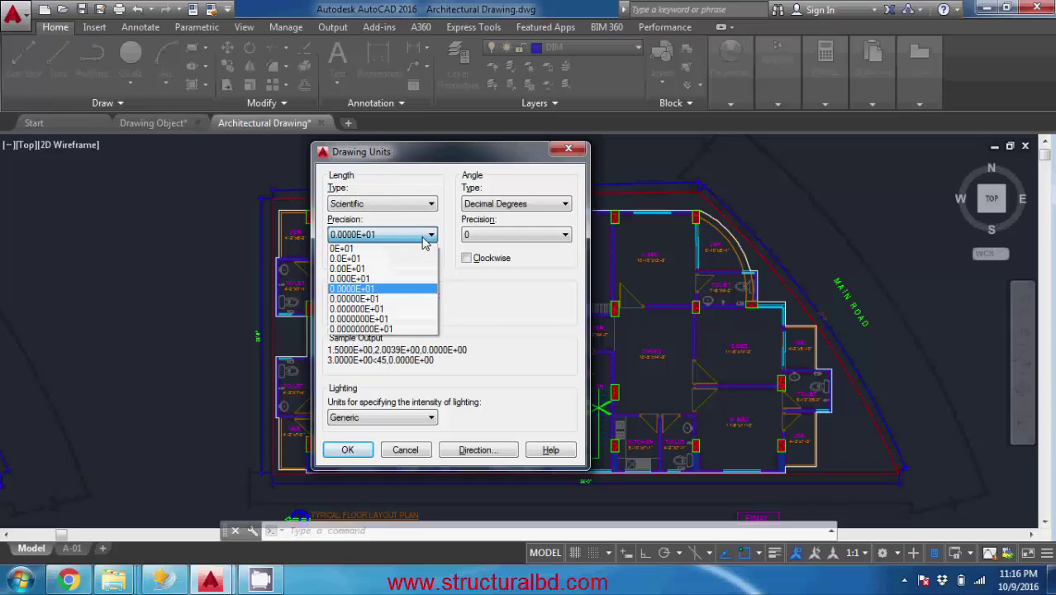
left_click(419, 238)
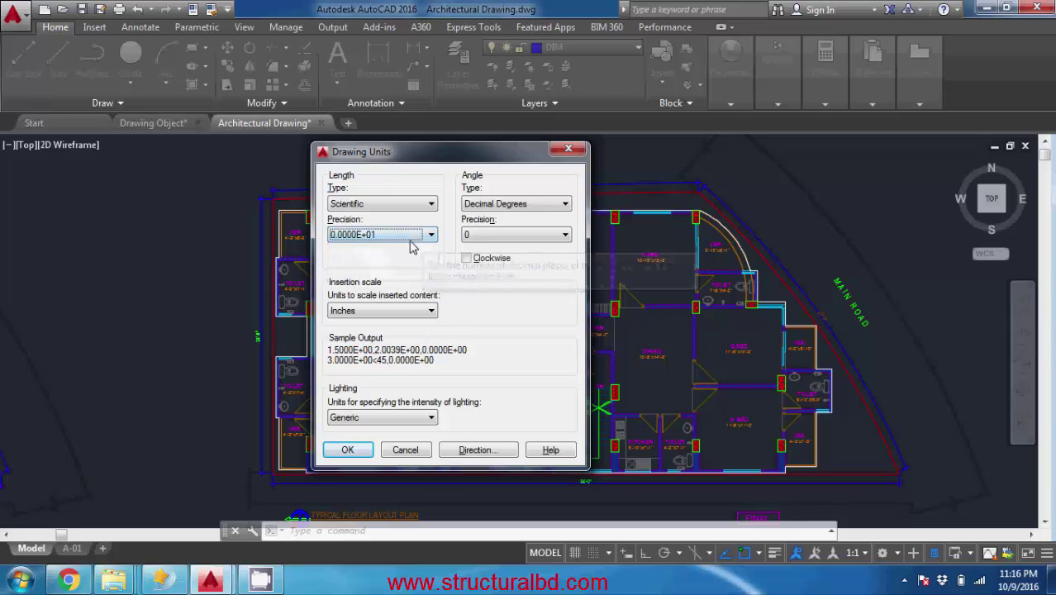
left_click(417, 204)
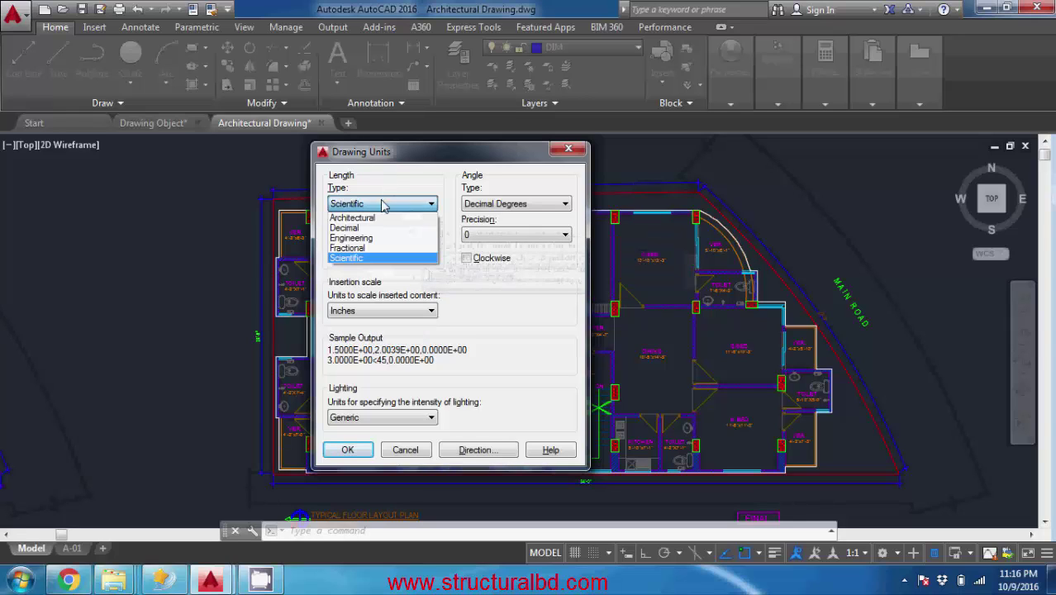
left_click(374, 218)
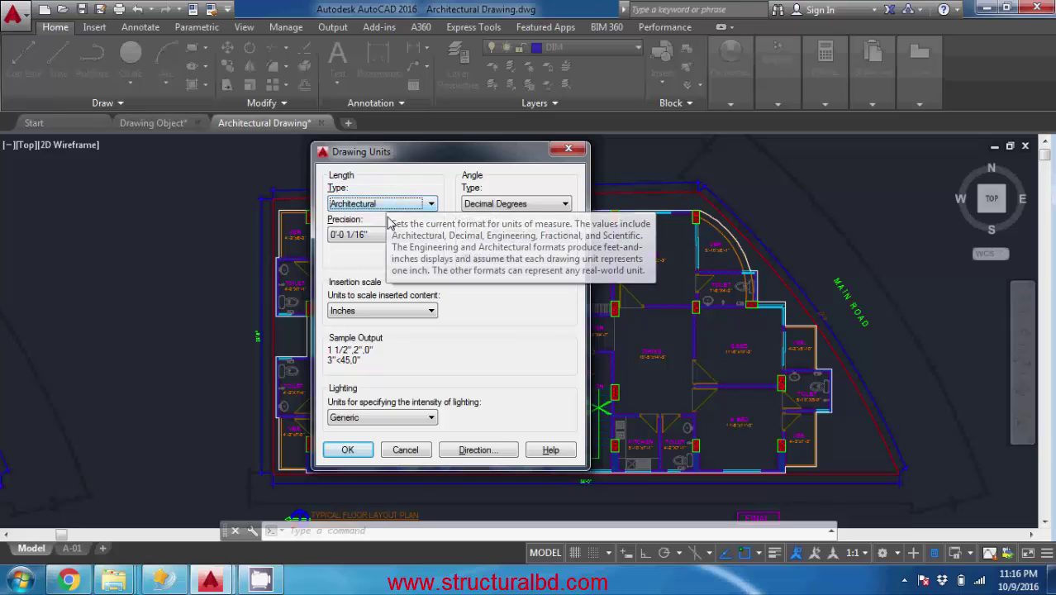
Set the Architectural length precision to 0'-0 1/4" with insertion scale kept in Inches
left_click(412, 236)
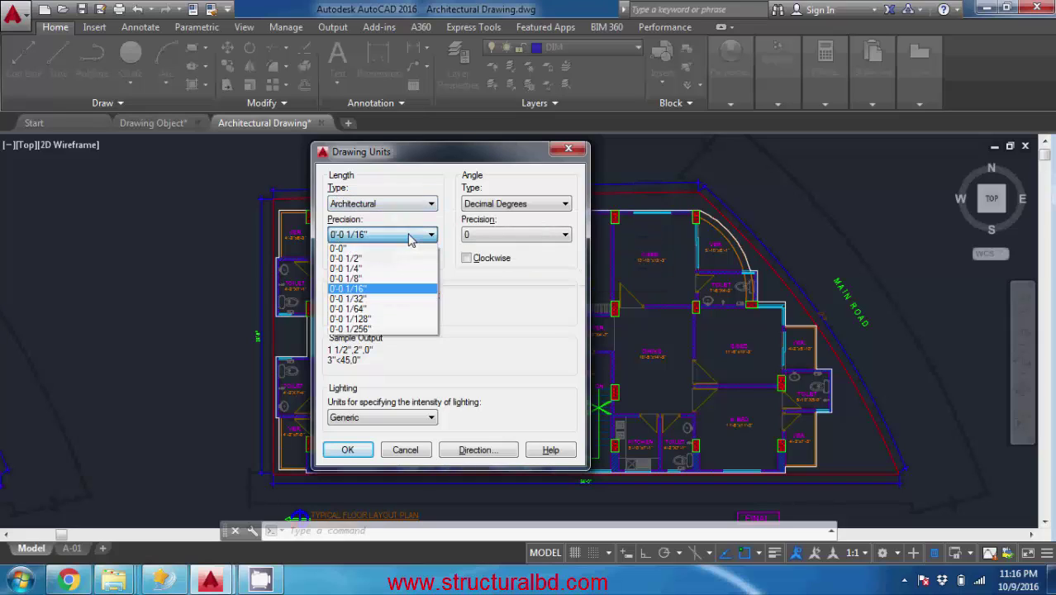
left_click(476, 302)
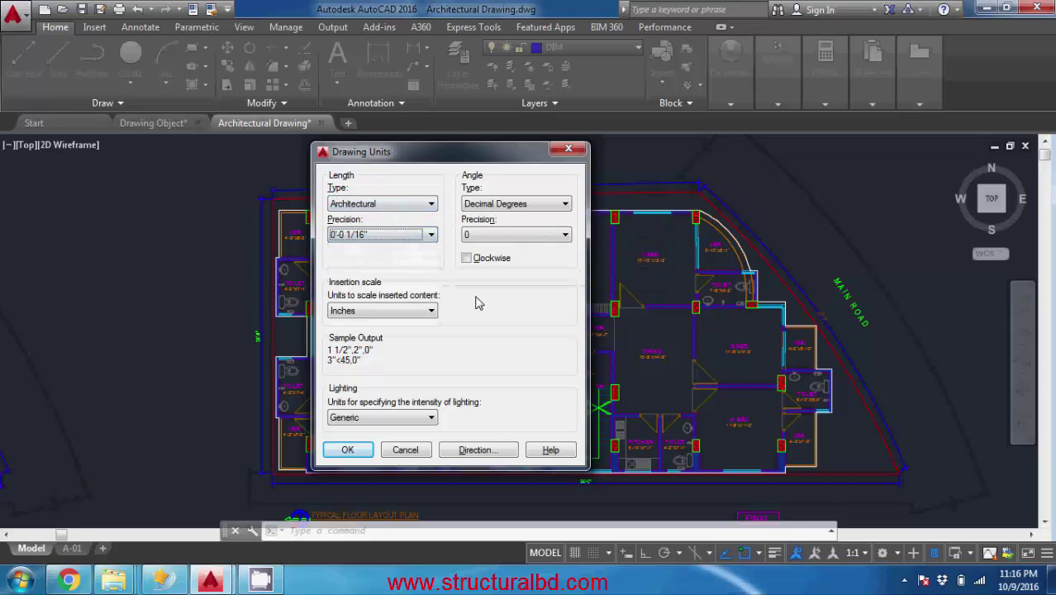
left_click(431, 235)
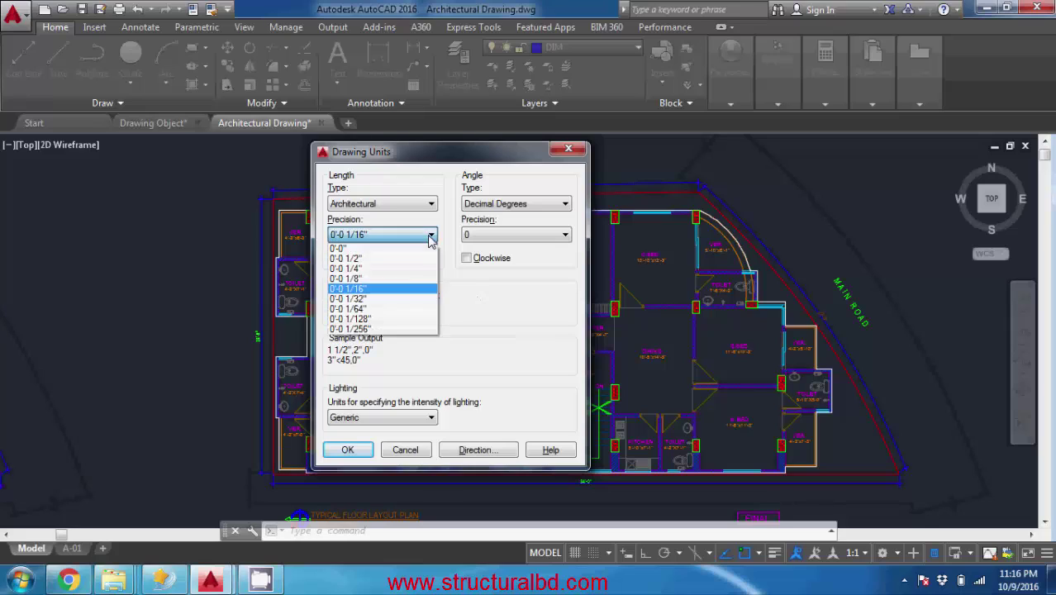
left_click(368, 270)
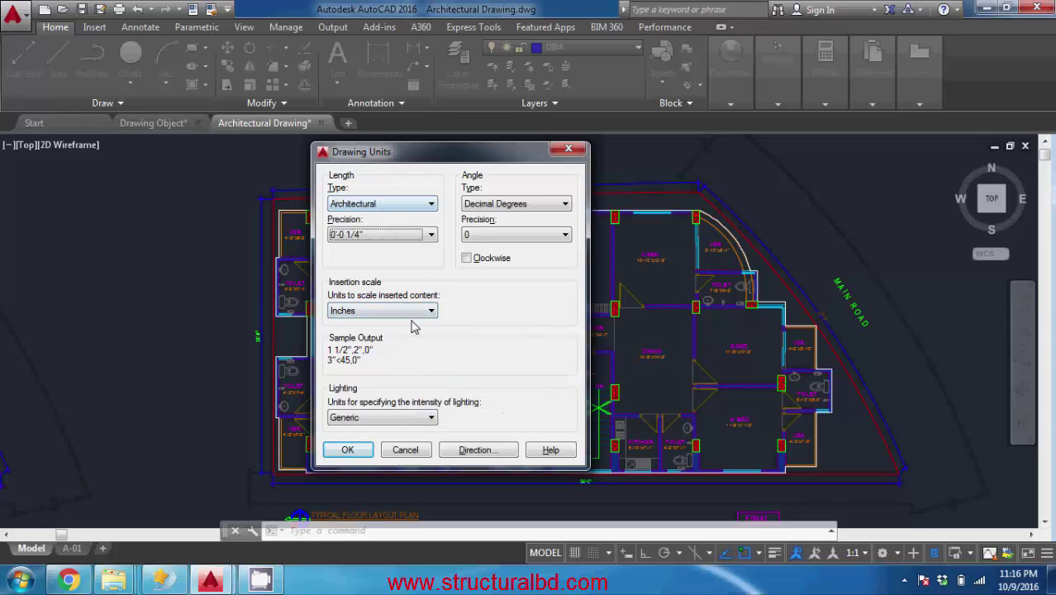
left_click(411, 313)
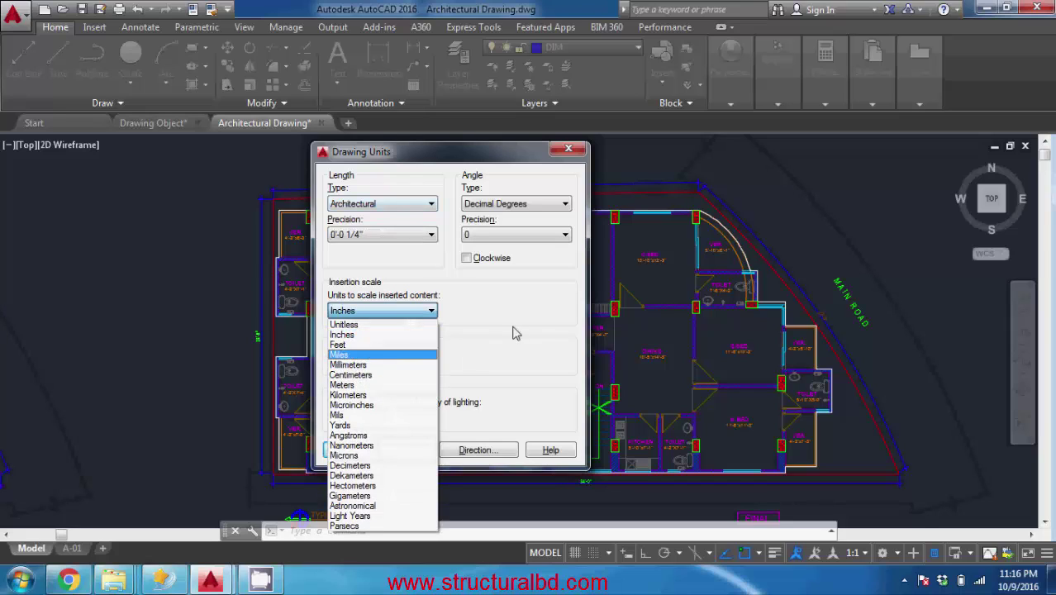
left_click(342, 334)
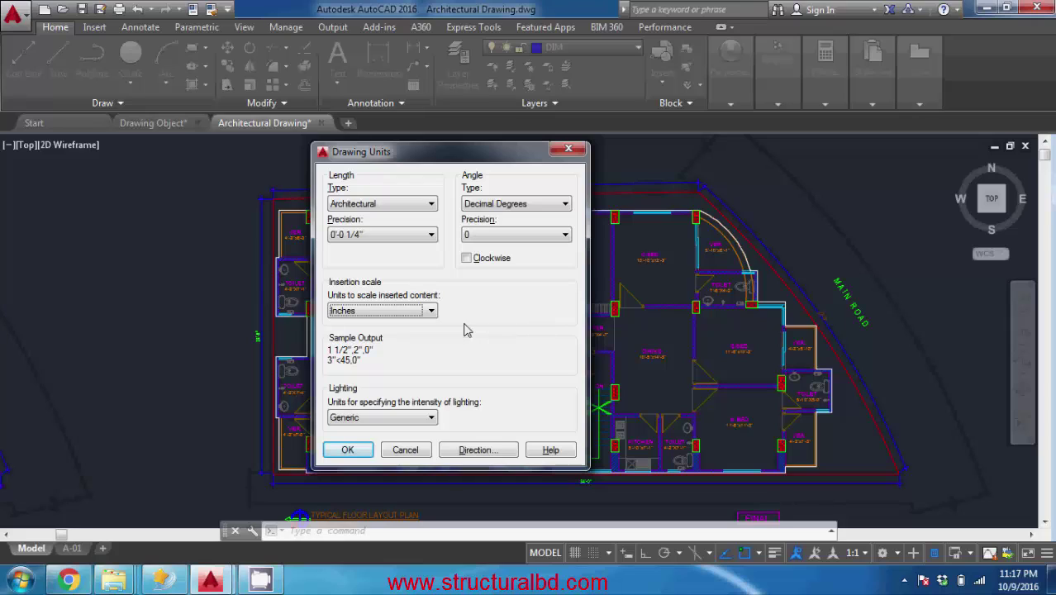
left_click(494, 205)
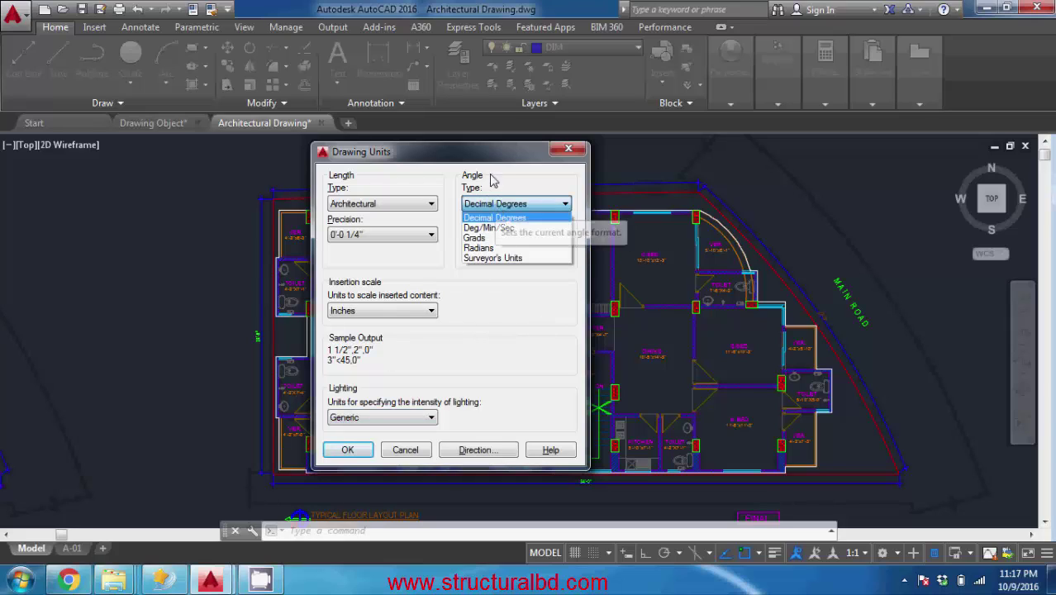
left_click(513, 178)
left_click(500, 202)
left_click(500, 187)
left_click(500, 204)
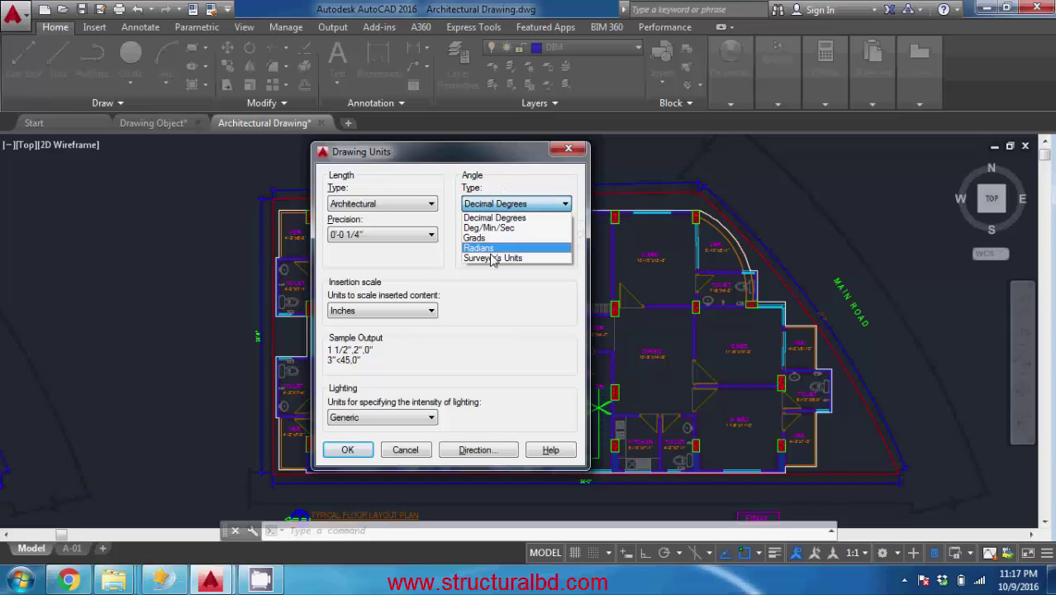
left_click(520, 307)
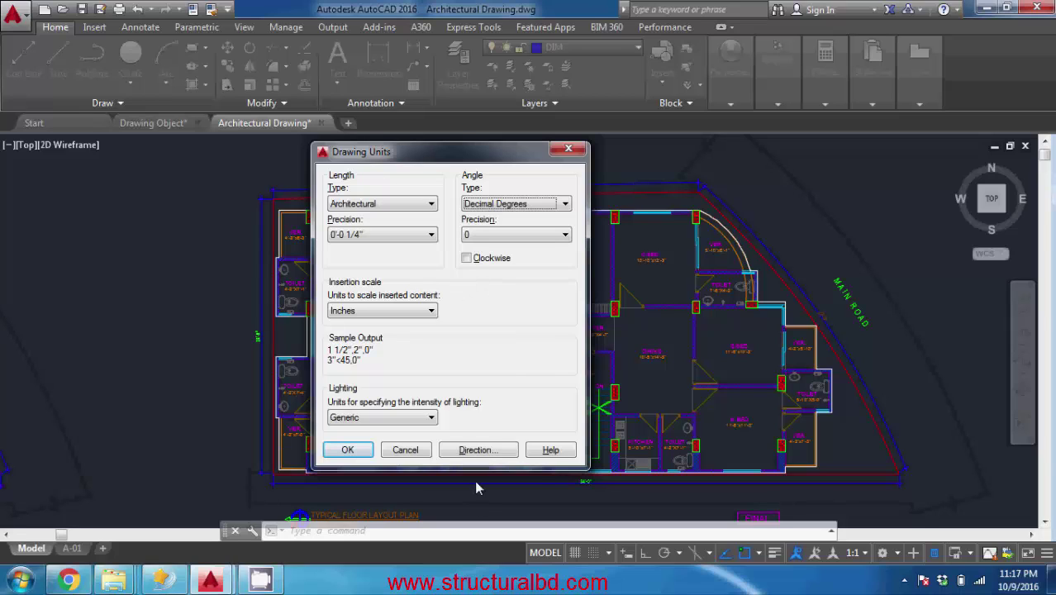
left_click(479, 450)
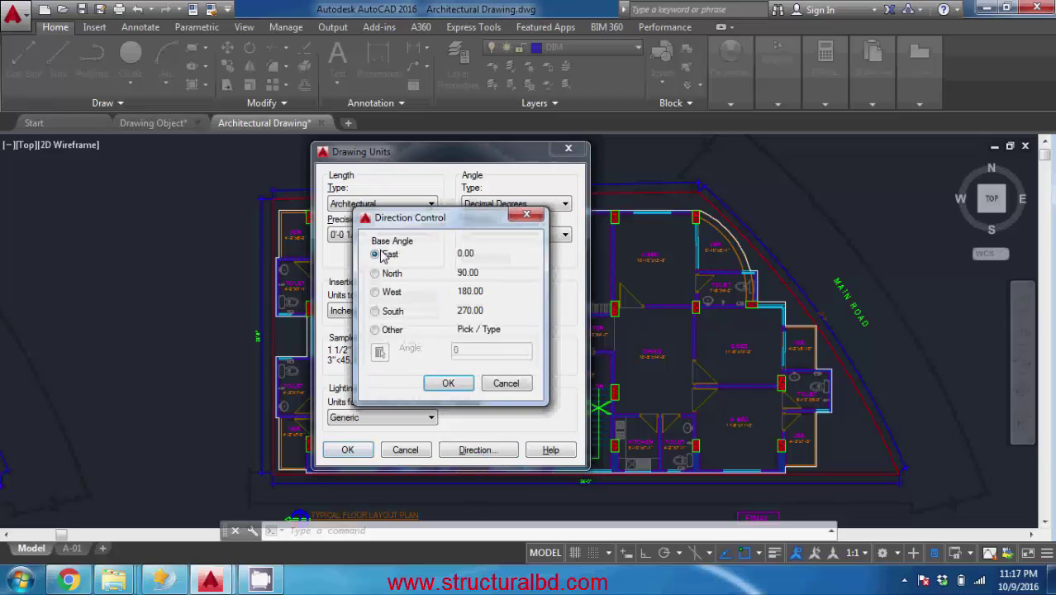
left_click(527, 215)
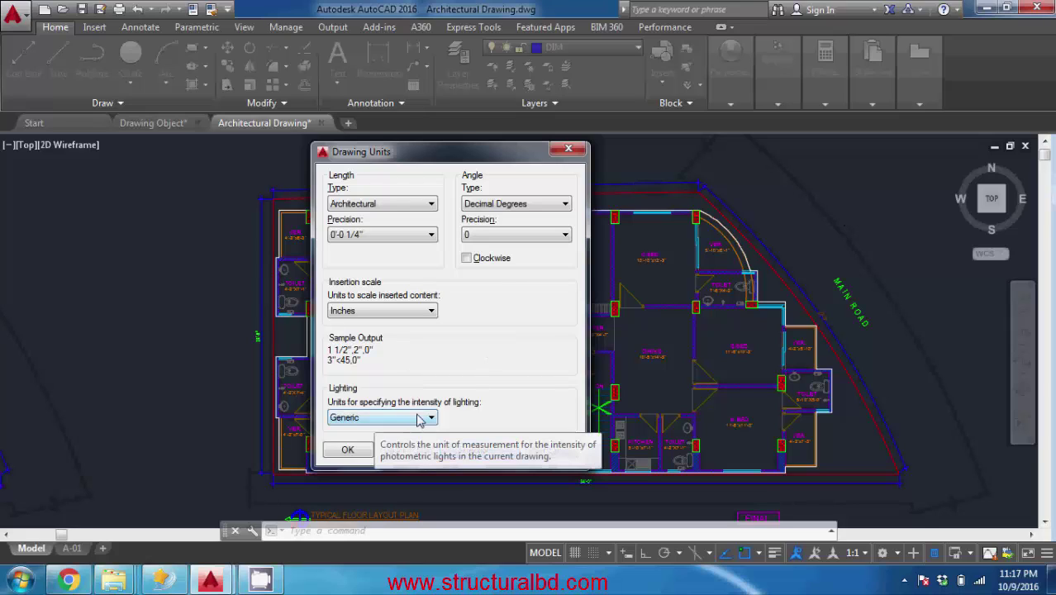
left_click(429, 419)
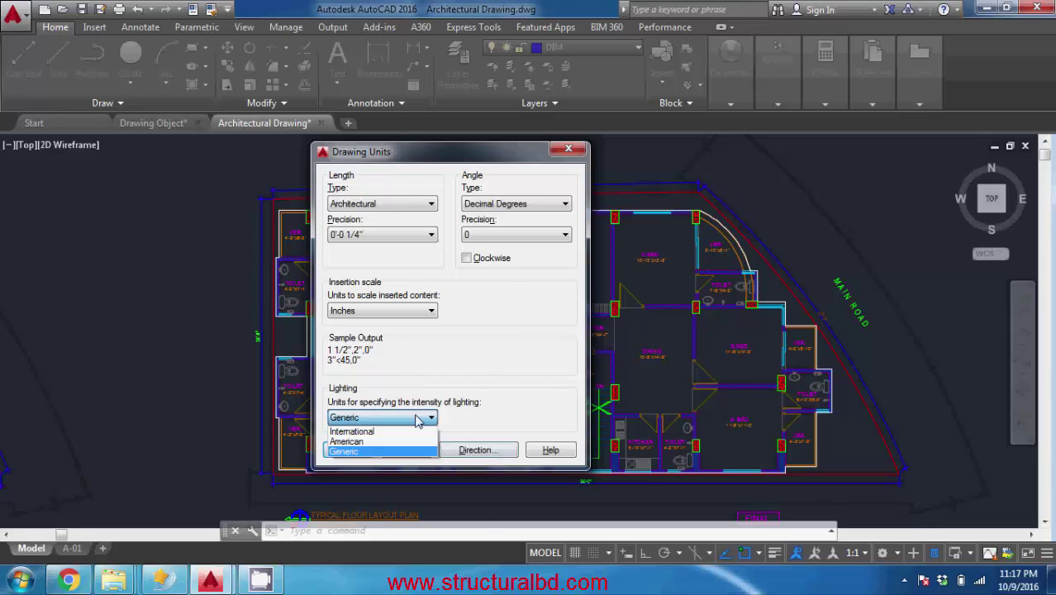
left_click(364, 451)
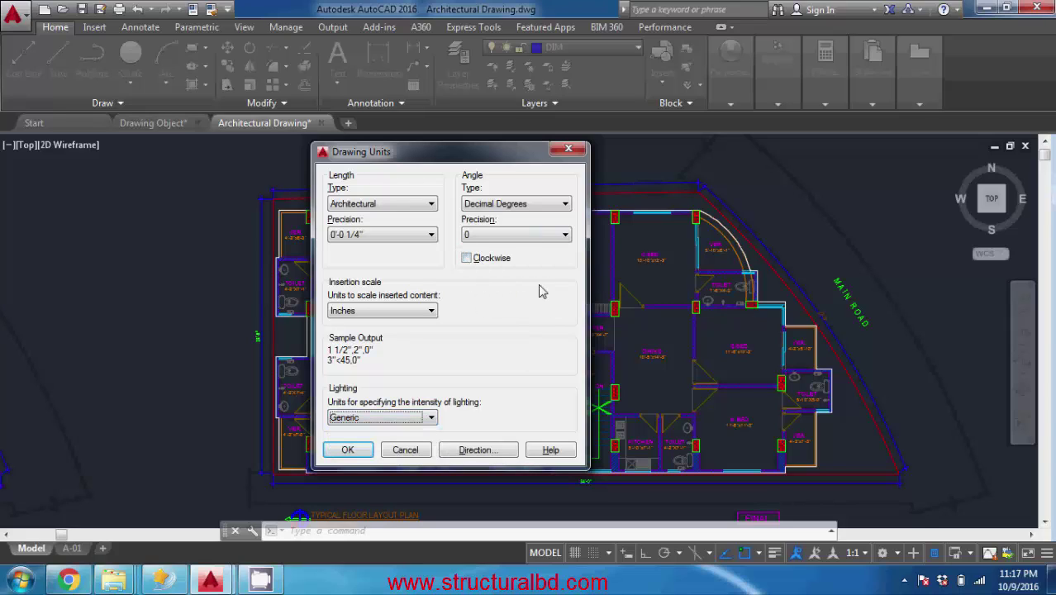
left_click(467, 260)
left_click(467, 260)
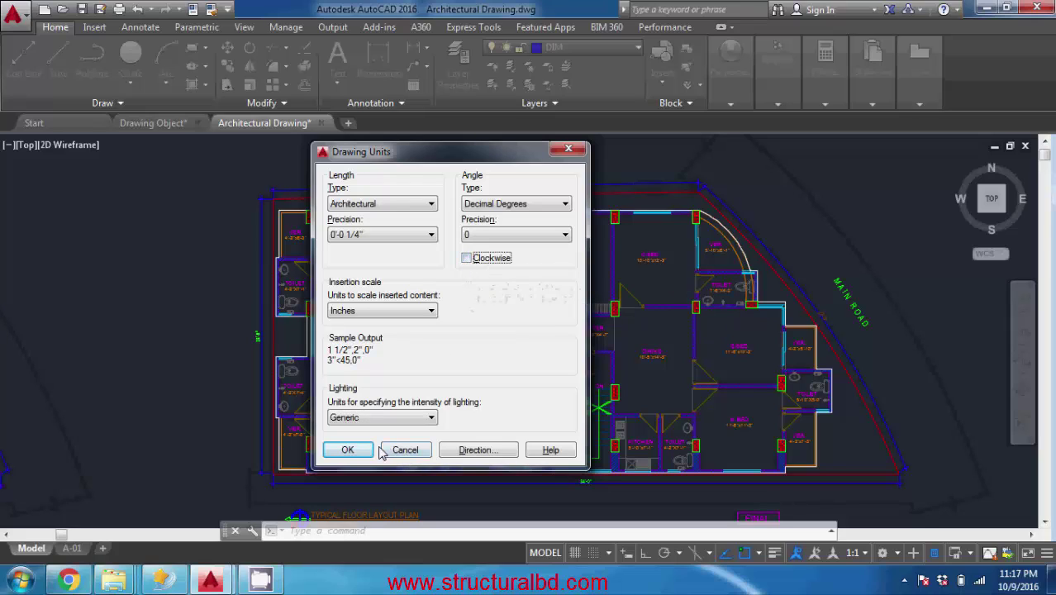